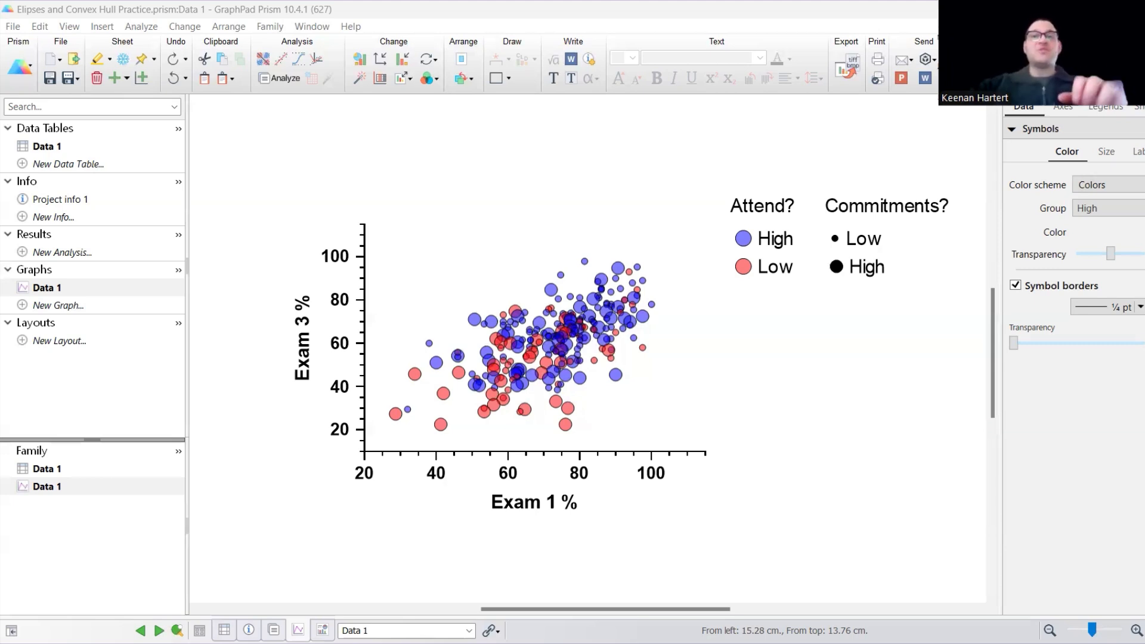
Show the Data 1 table from the top, pointing out Rand-ID values and a Class % value.
click(70, 147)
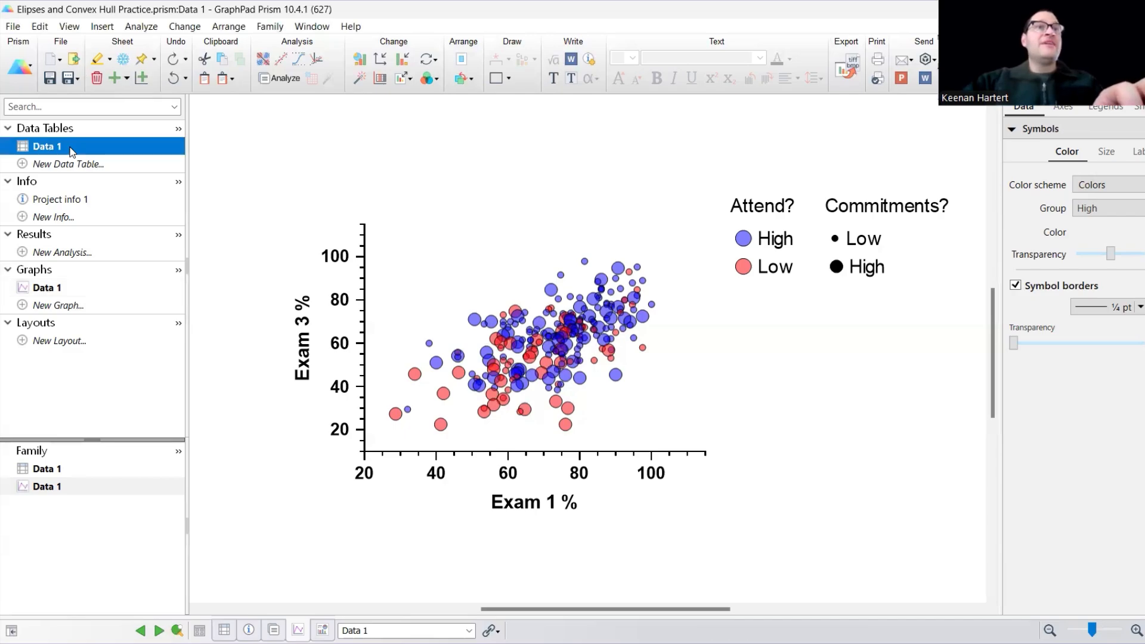
scroll(451, 279, up, 20)
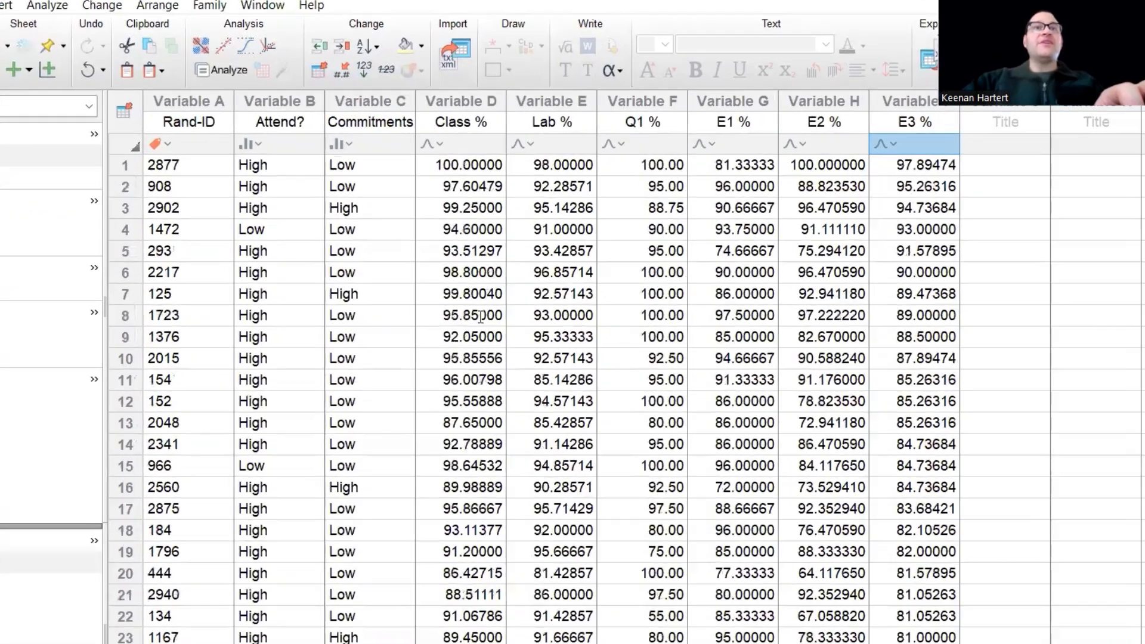
click(482, 275)
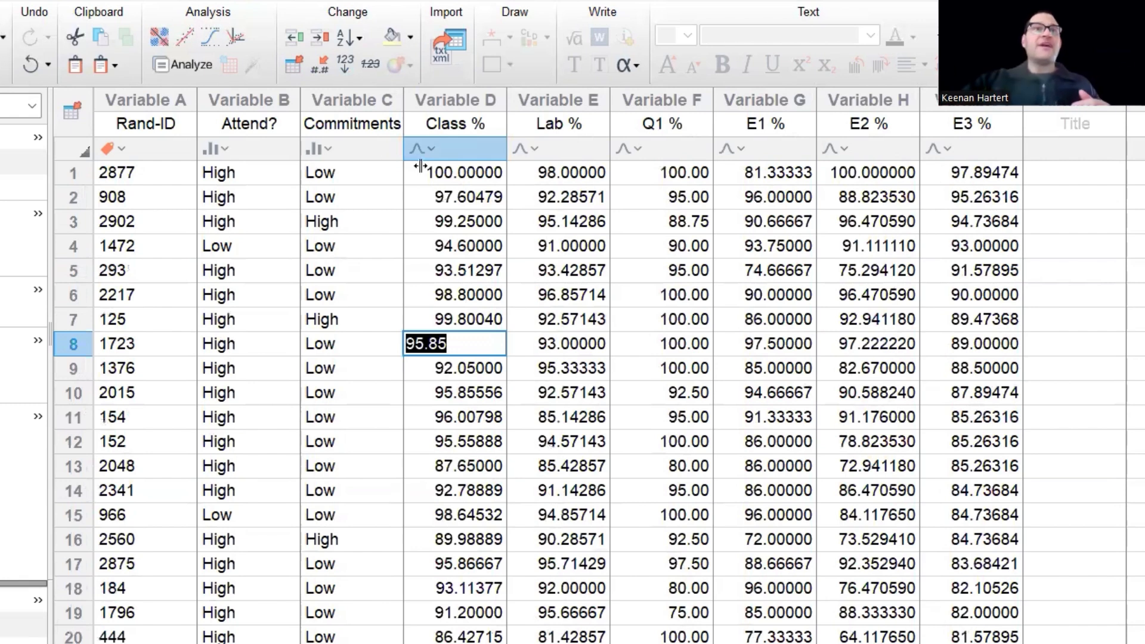
drag(144, 171, 121, 419)
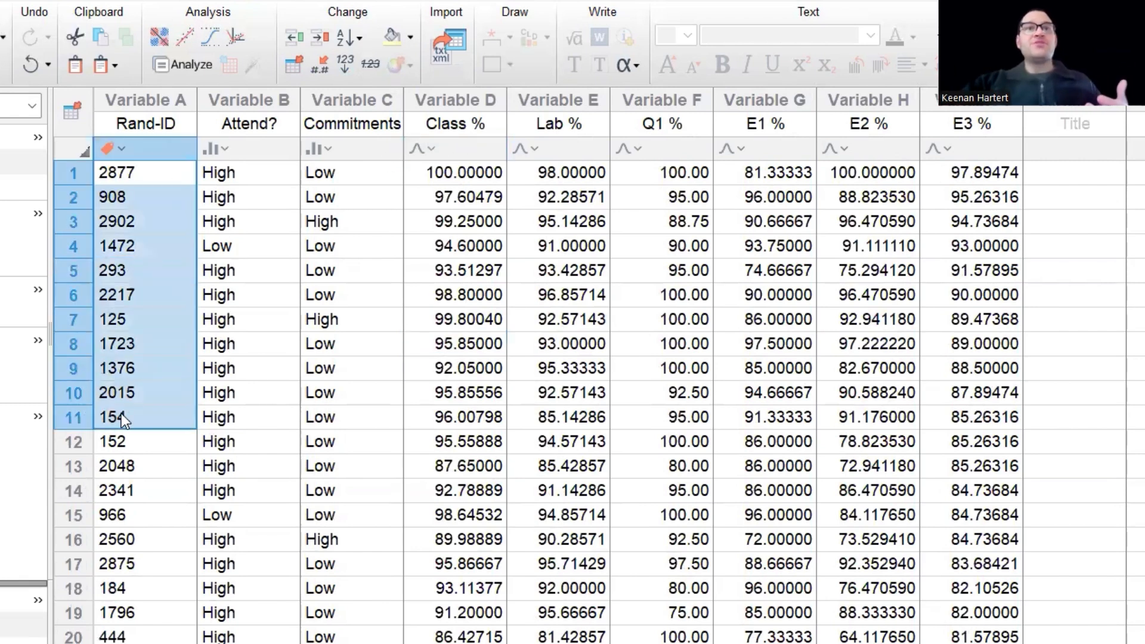
double_click(492, 348)
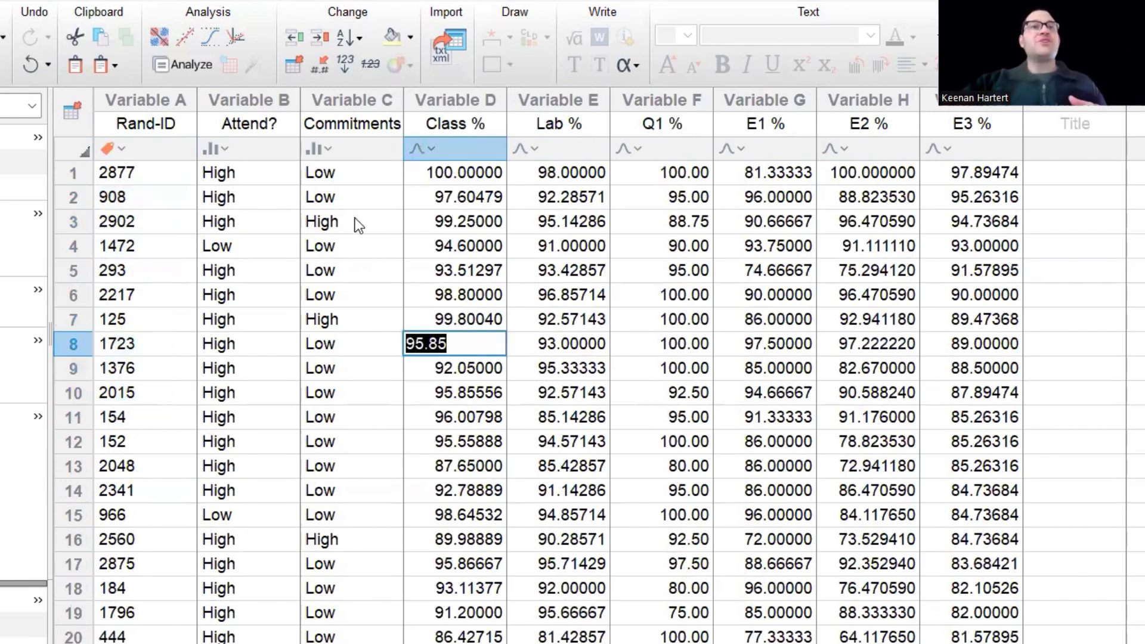
Explain the Attend? and Commitments columns and their High and Low labels.
drag(262, 153, 393, 161)
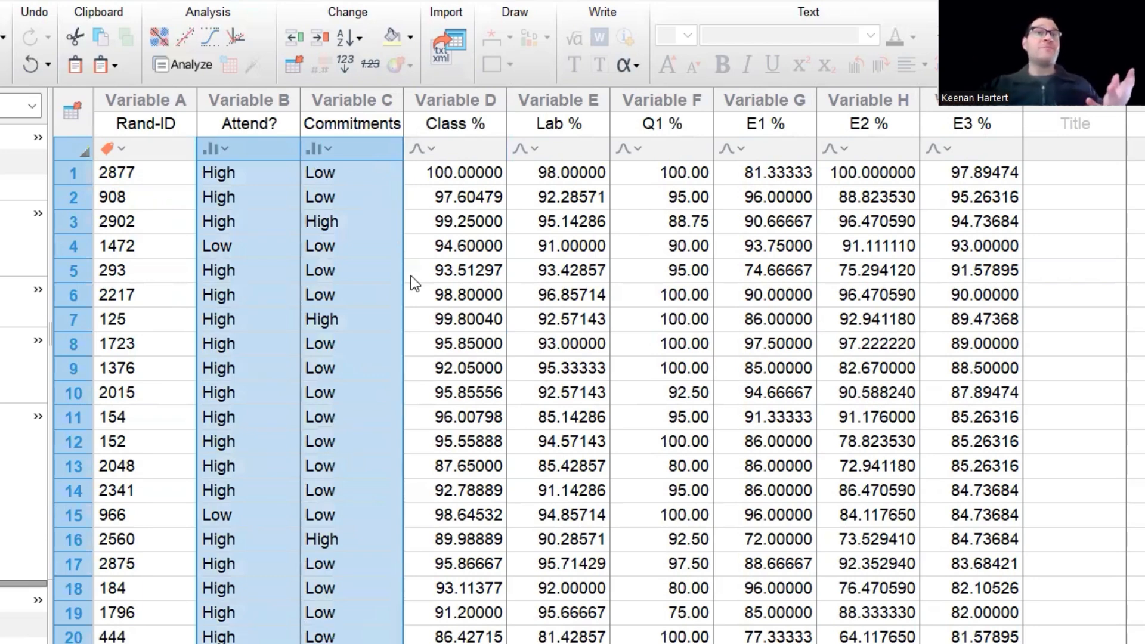
double_click(242, 204)
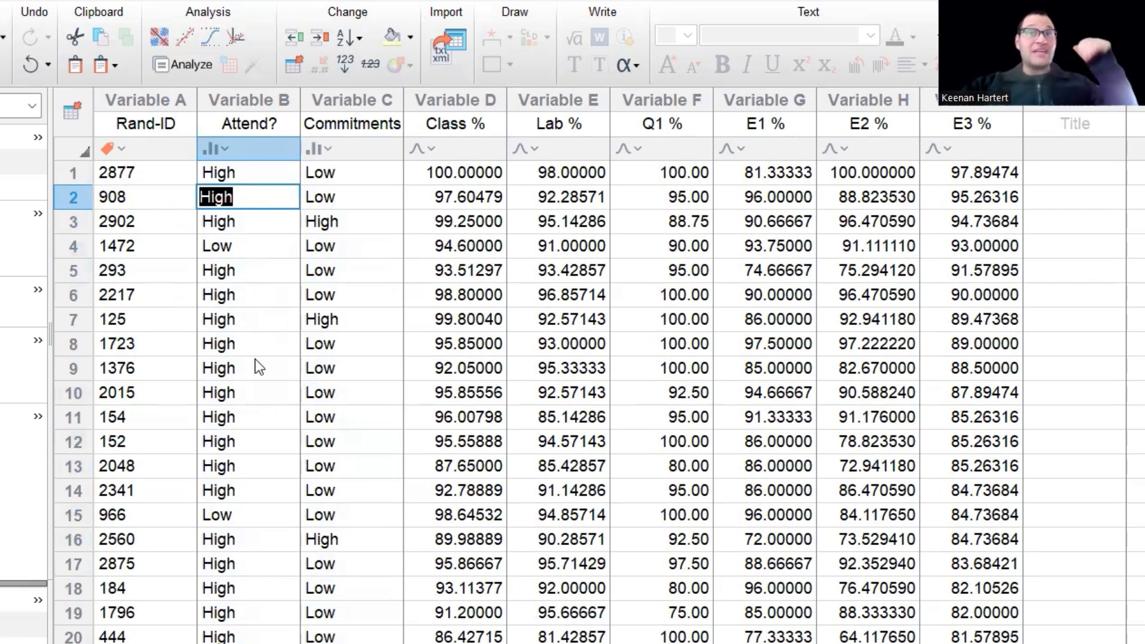
double_click(259, 246)
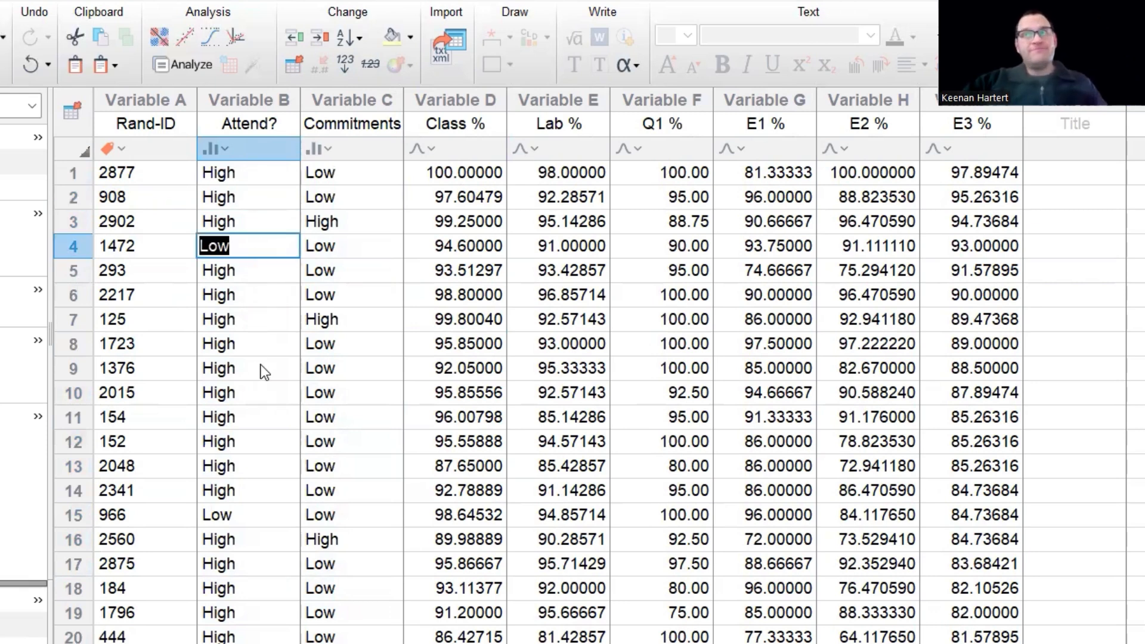
double_click(366, 274)
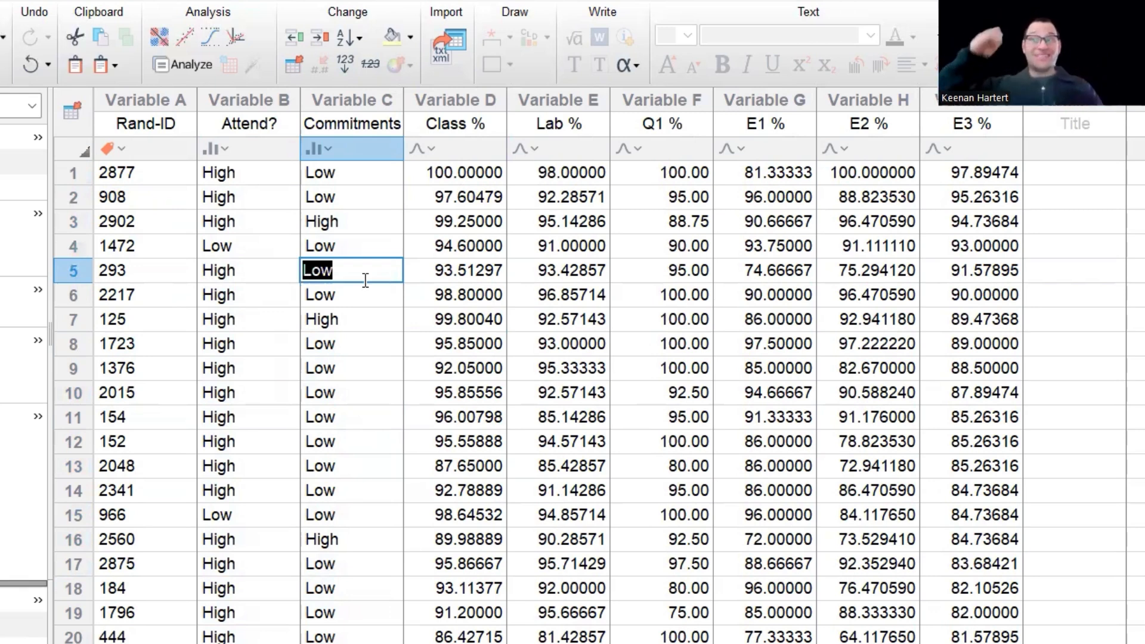
double_click(371, 215)
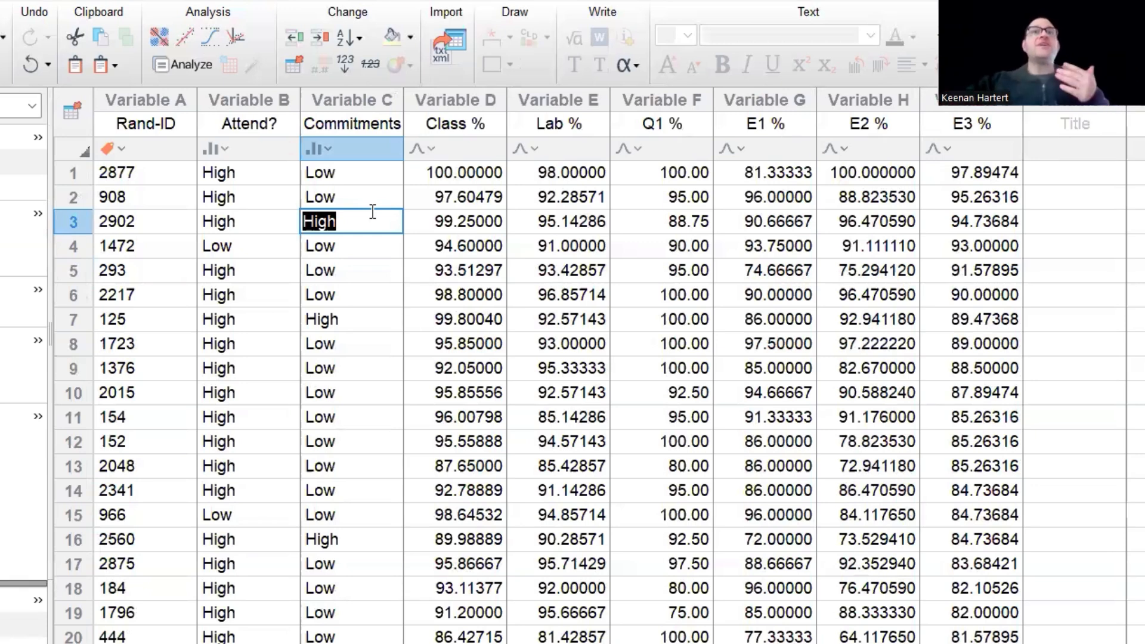
Highlight the score columns Class %, Lab %, Q1 % and E1–E3 %, then clear the selection.
click(554, 343)
key(Right)
key(Up)
key(Up)
key(Up)
key(Up)
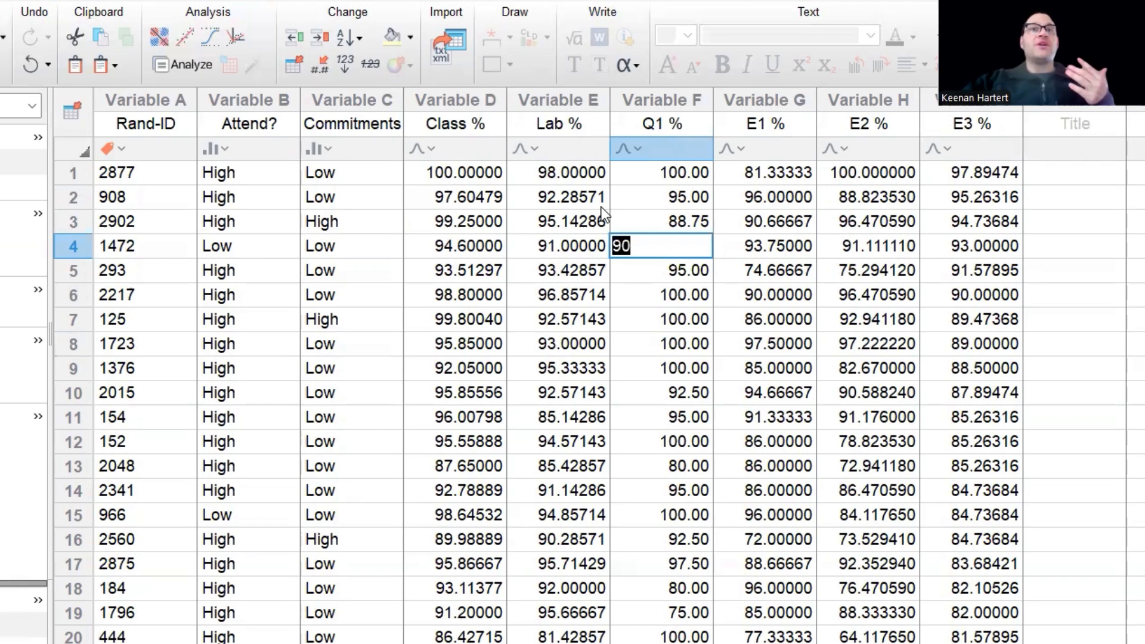
click(474, 100)
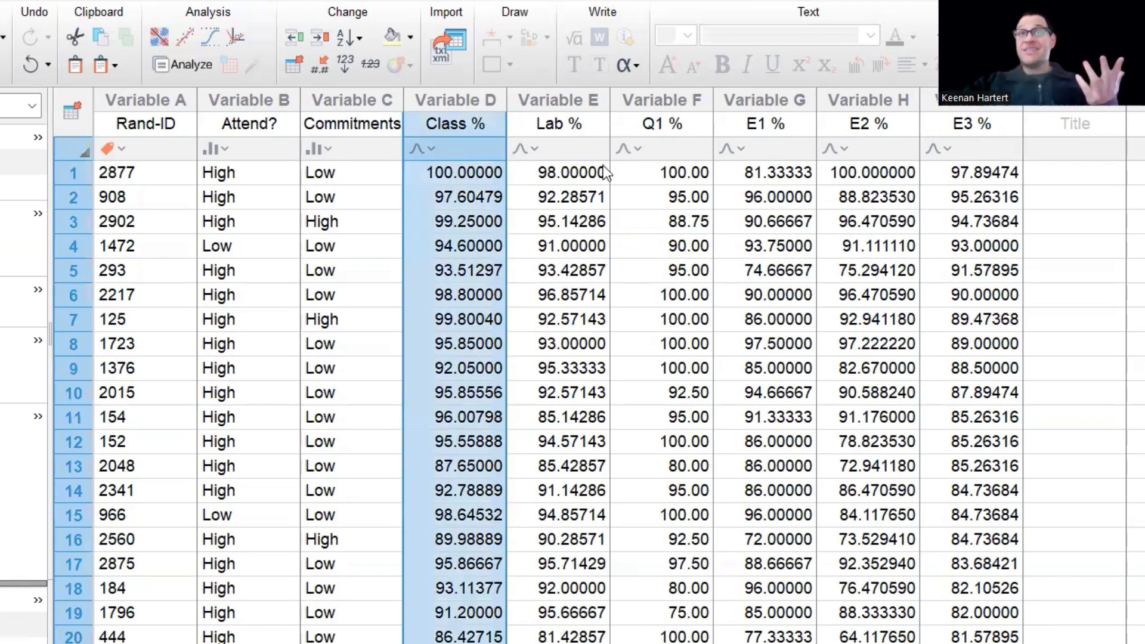
click(564, 99)
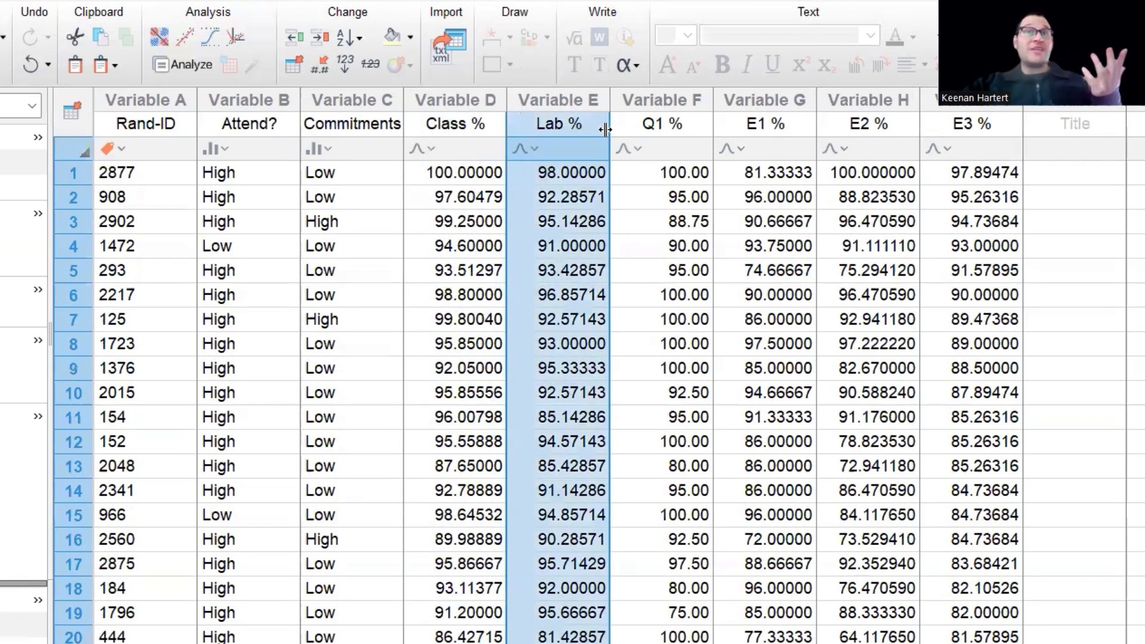
click(667, 97)
click(753, 102)
drag(754, 102, 953, 105)
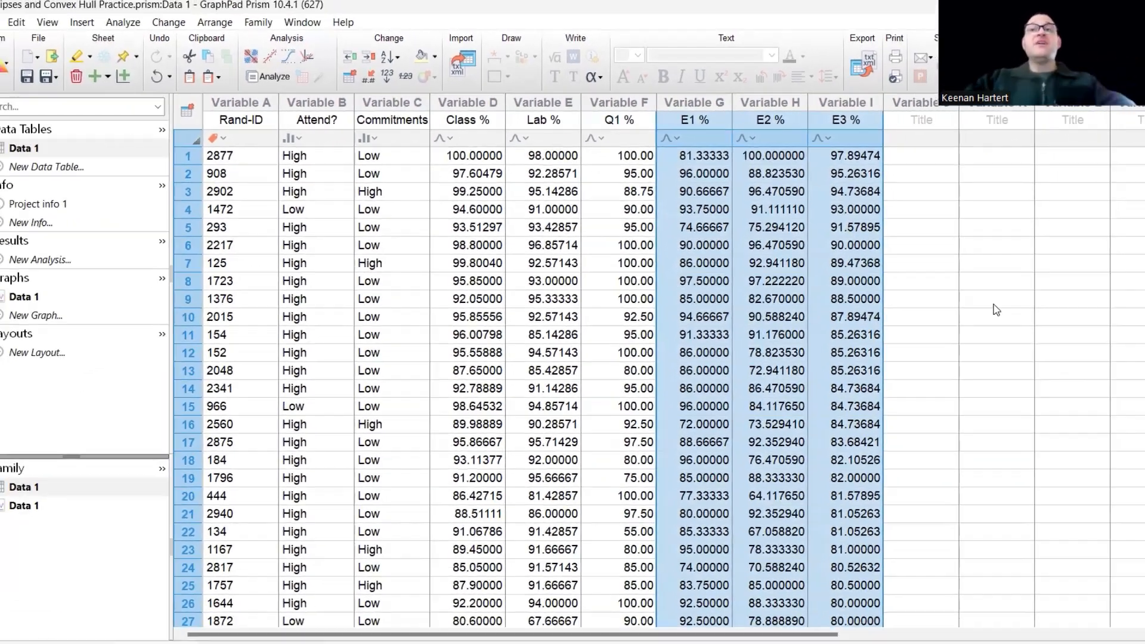
click(973, 290)
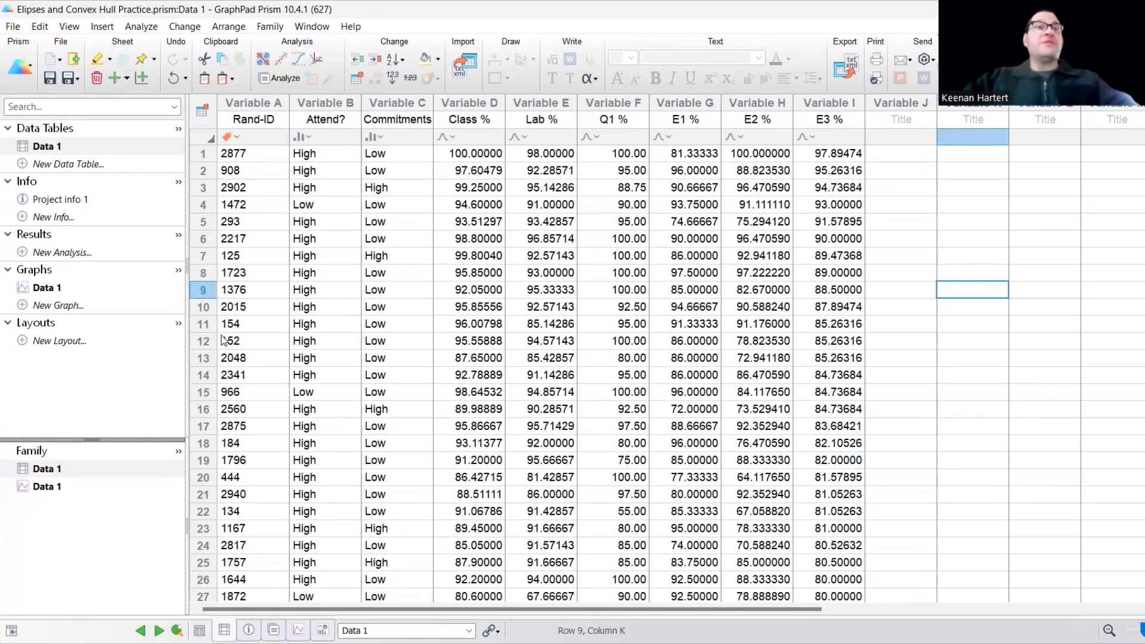
On the Data 1 bubble graph, change the Y axis variable from E3 % to Class %.
click(106, 291)
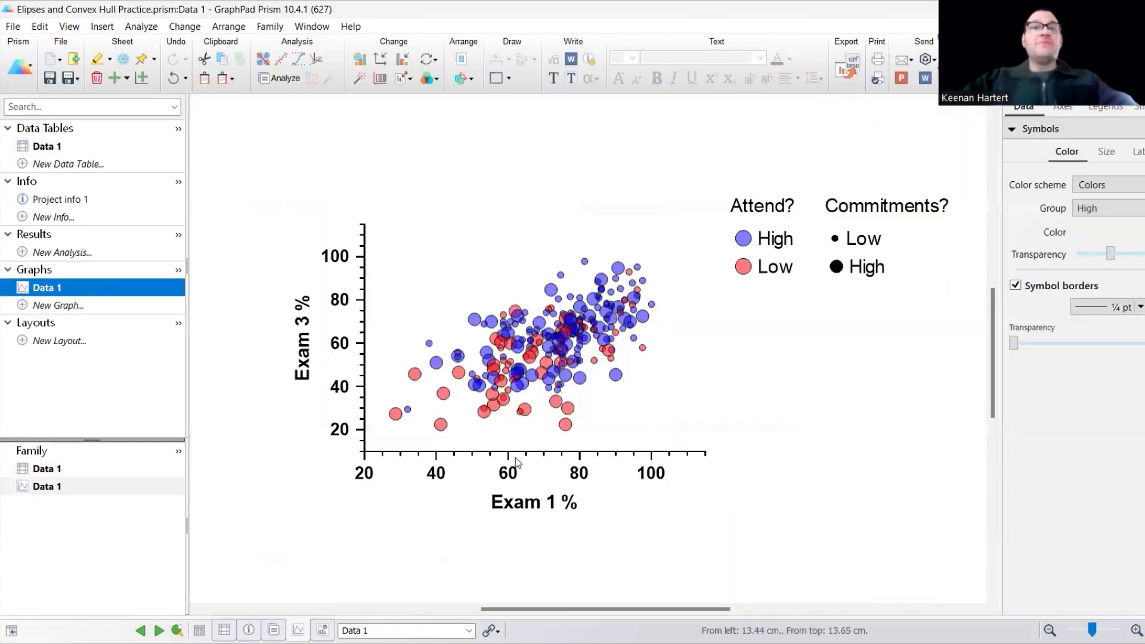
double_click(517, 385)
click(465, 74)
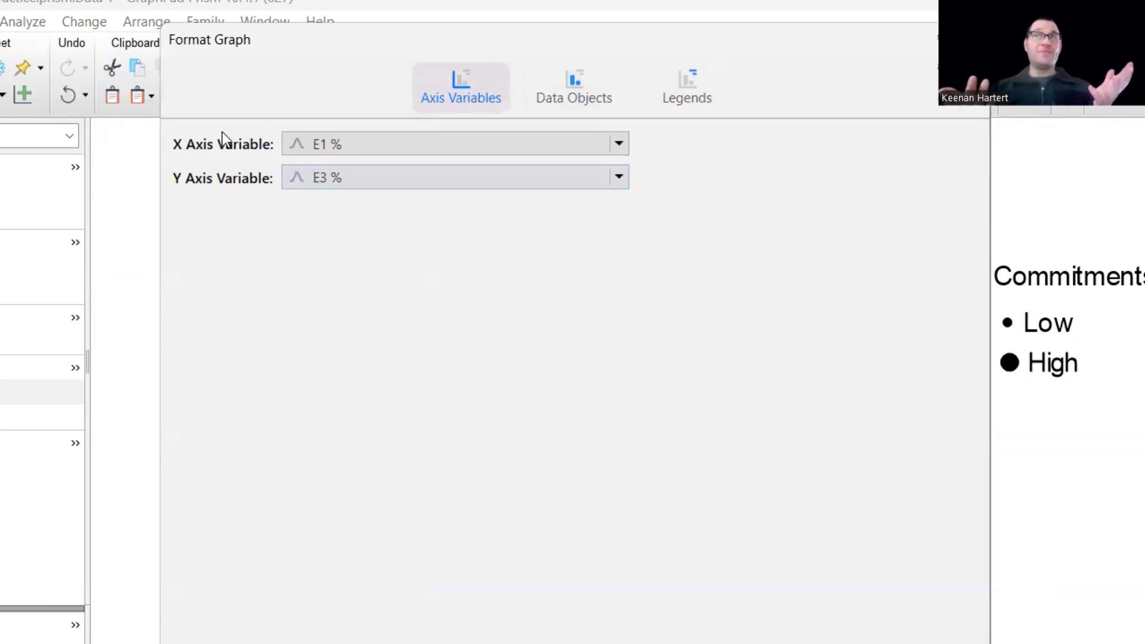
click(441, 176)
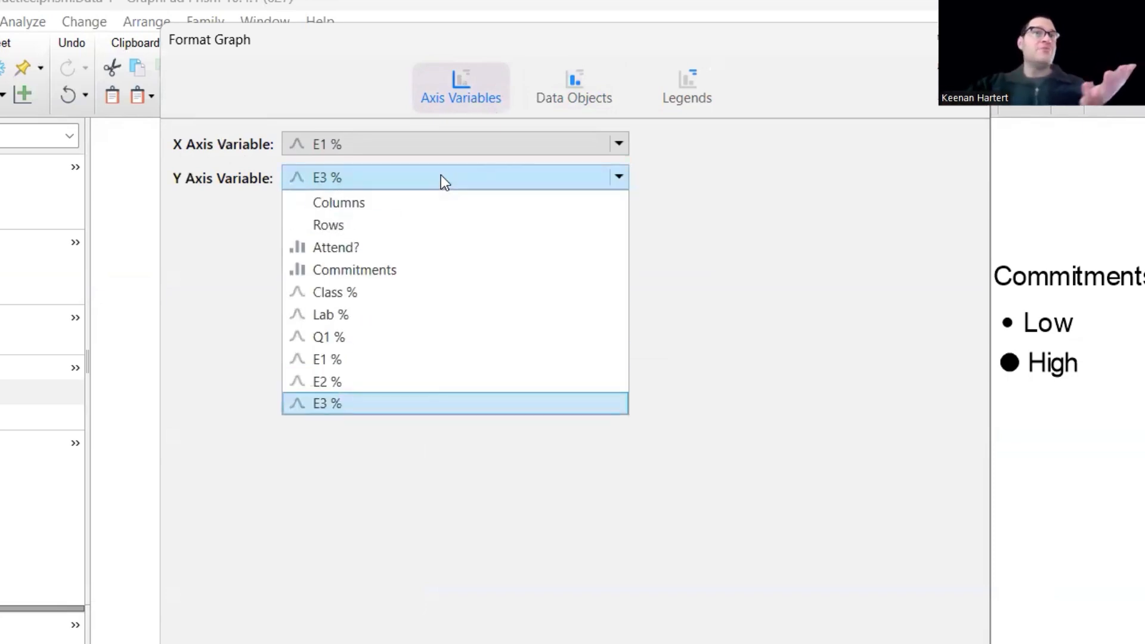
click(366, 295)
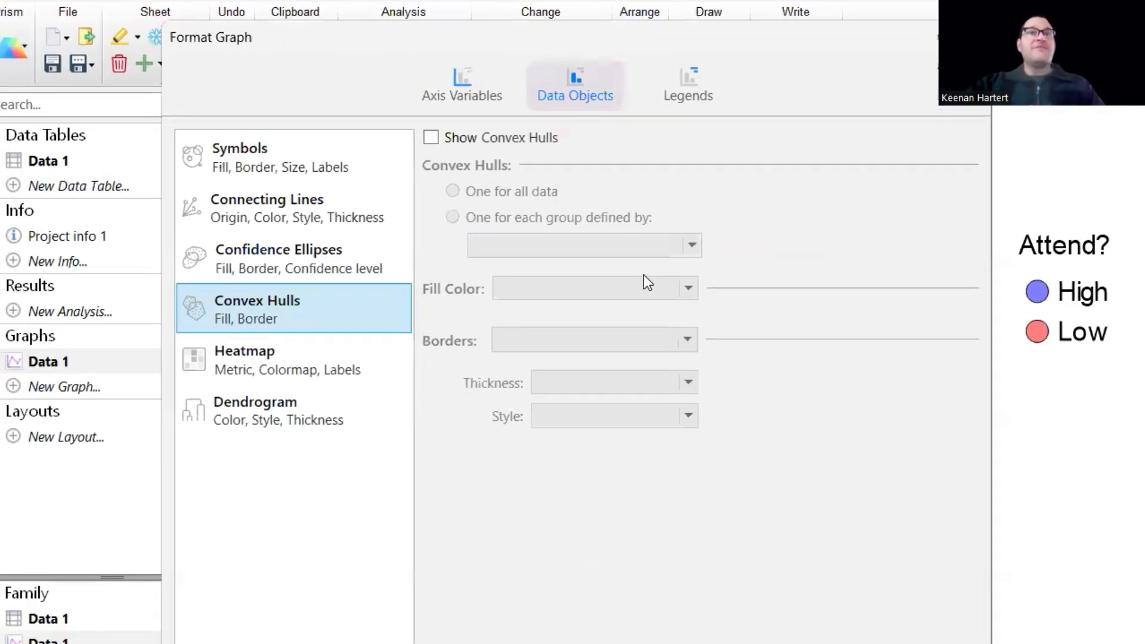
click(295, 155)
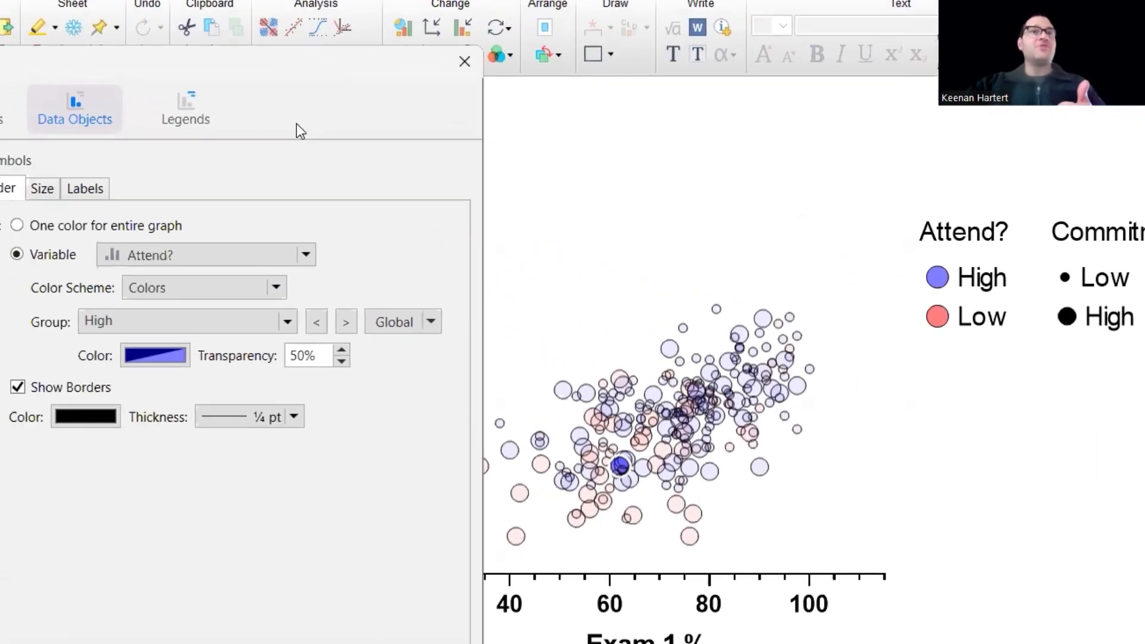
click(411, 146)
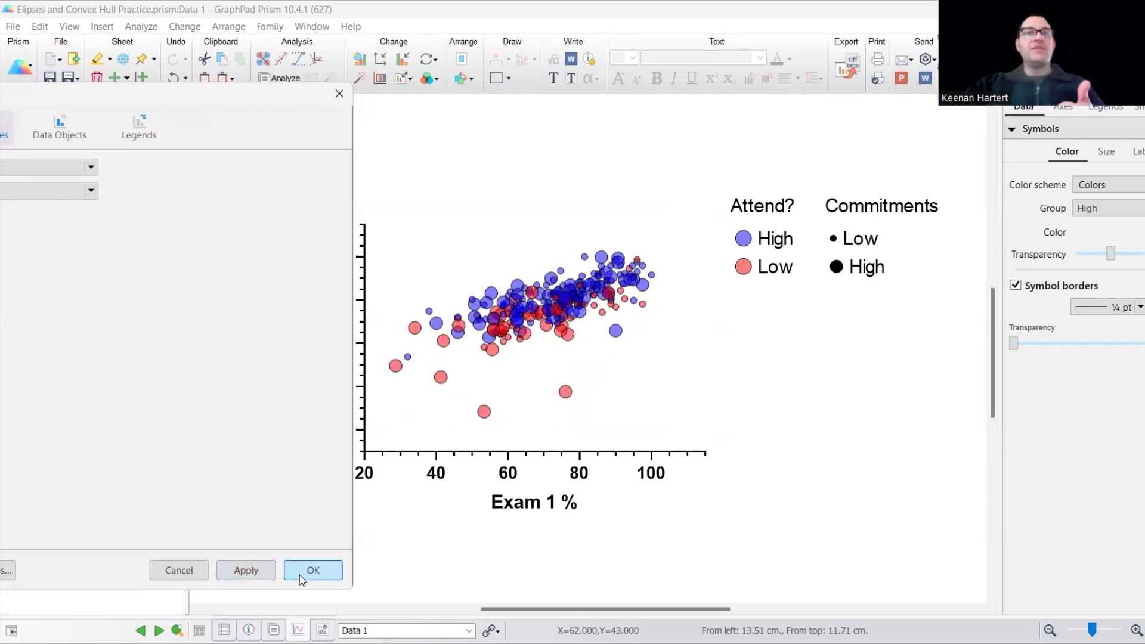
click(313, 571)
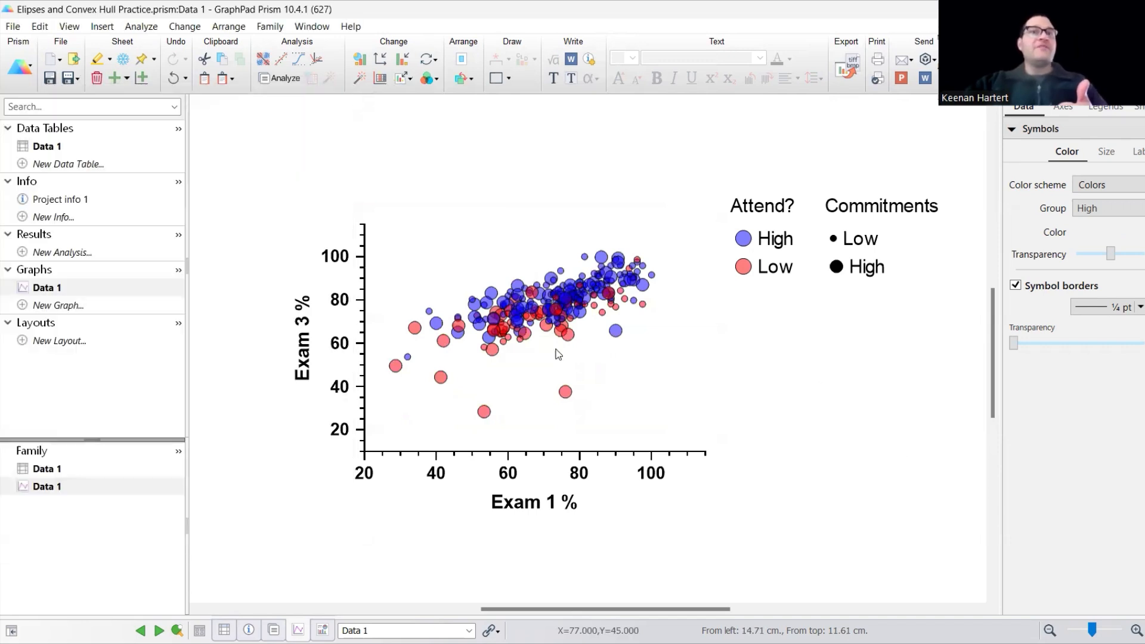
Retitle the Y axis 'Class %', then undo the axis changes back to Exam 3 %.
double_click(303, 366)
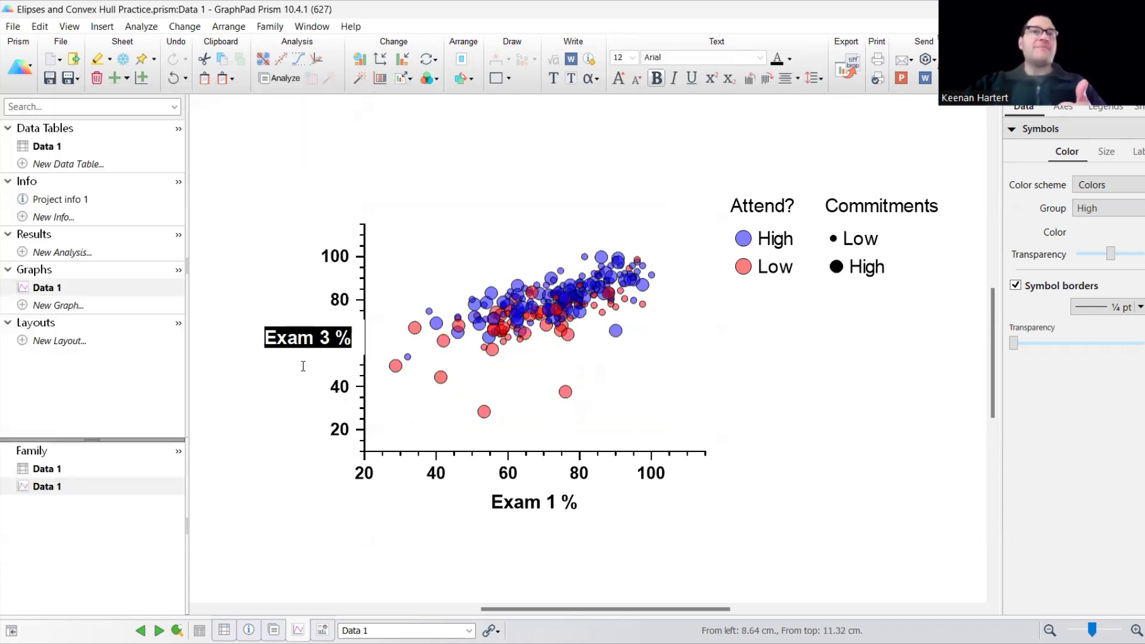
text(Class %)
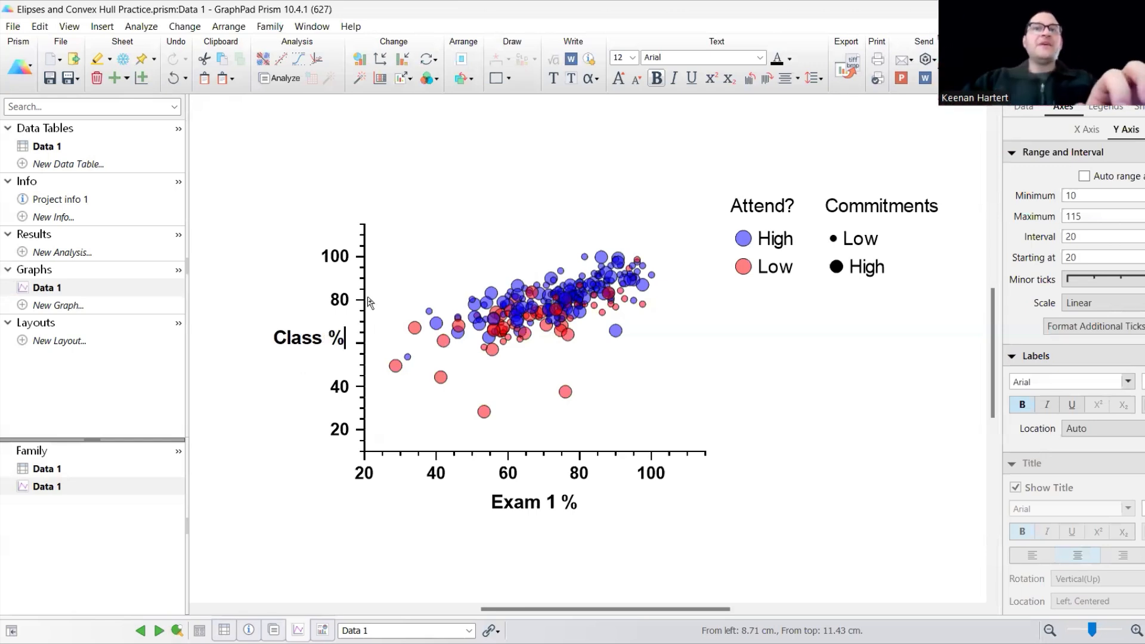
click(800, 378)
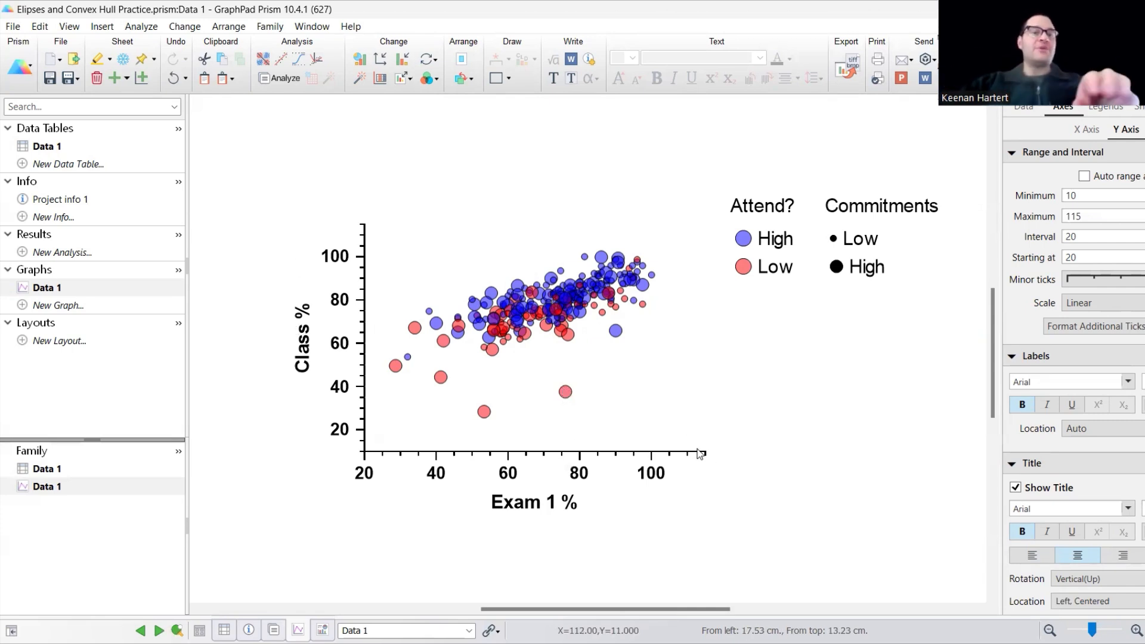
key(ctrl+z)
key(ctrl+z)
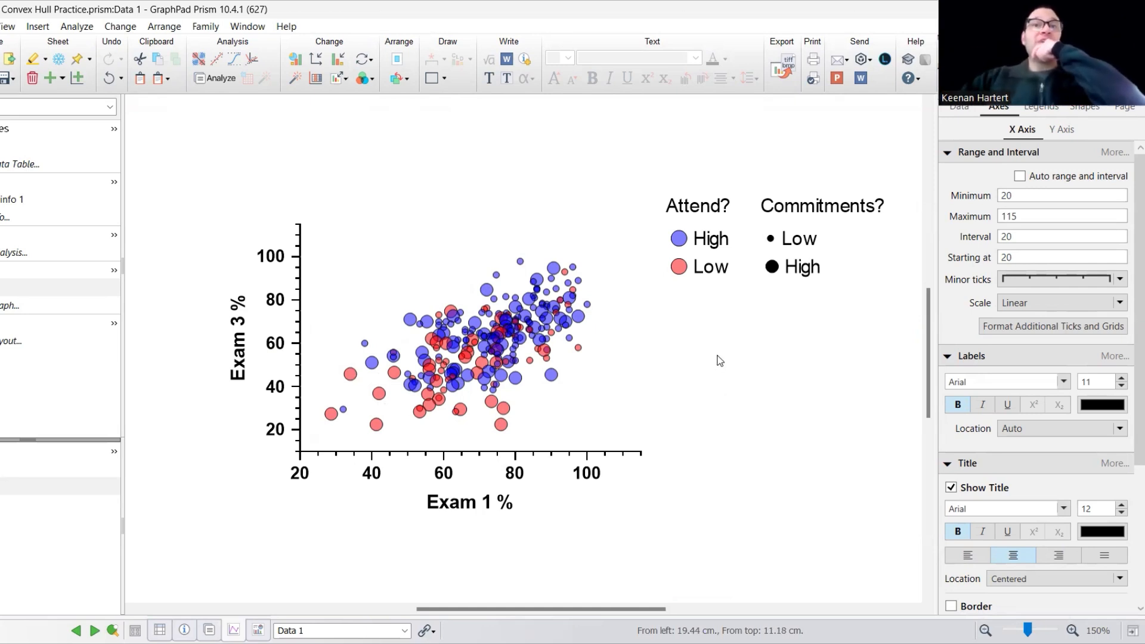
Inspect a data point and zoom the graph view out so the full legends show.
mouse_move(514, 337)
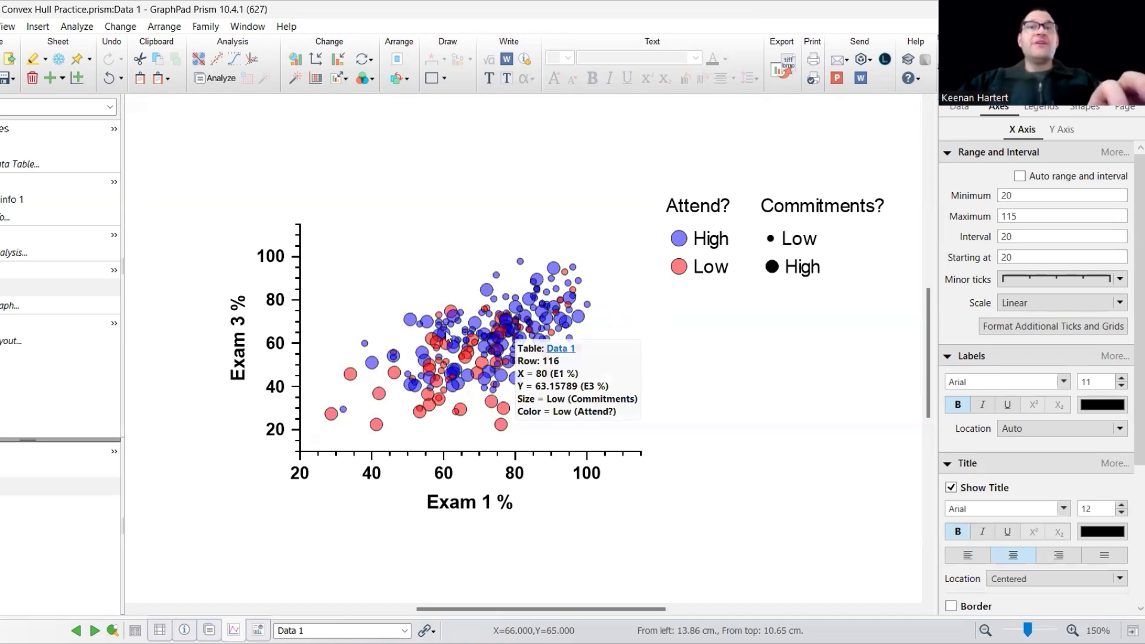
scroll(641, 401, up, 3)
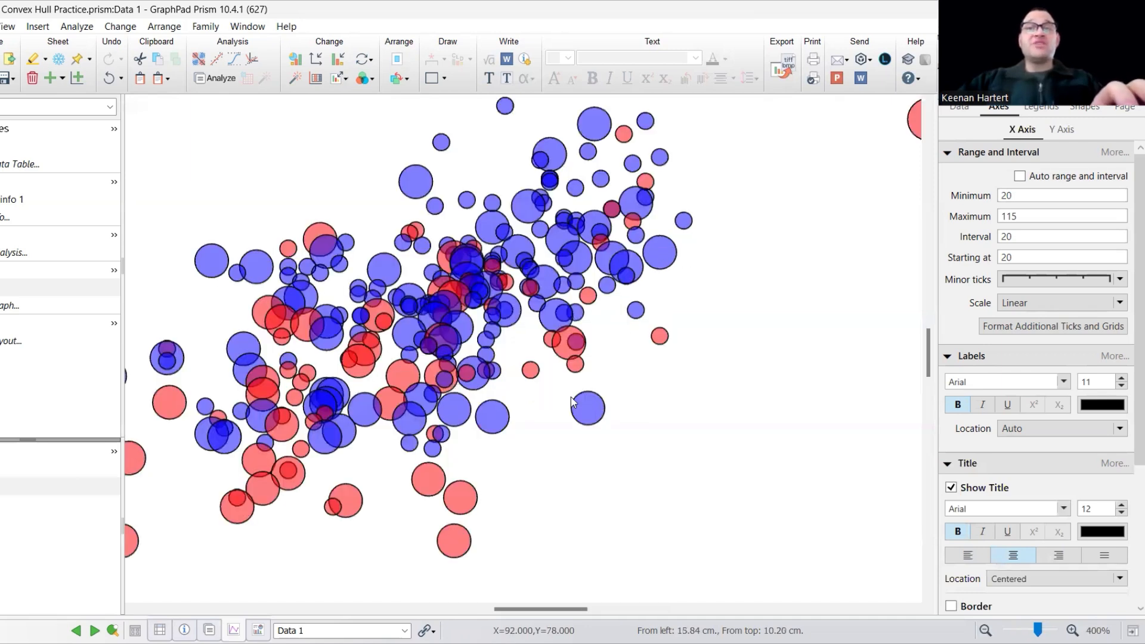
drag(506, 610, 491, 611)
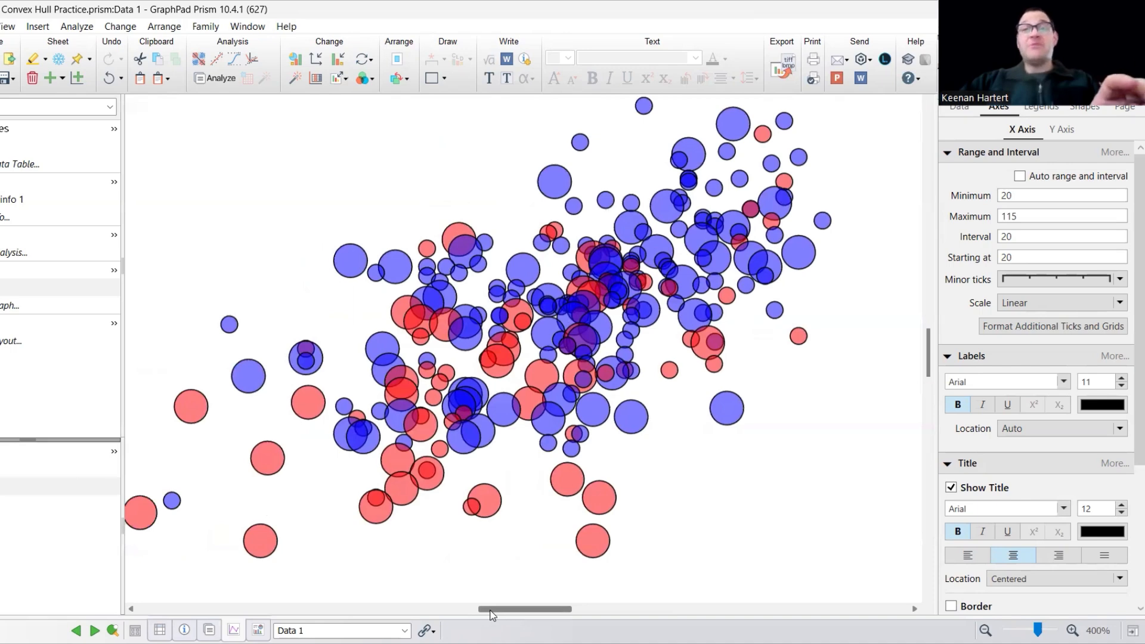
drag(491, 611, 482, 610)
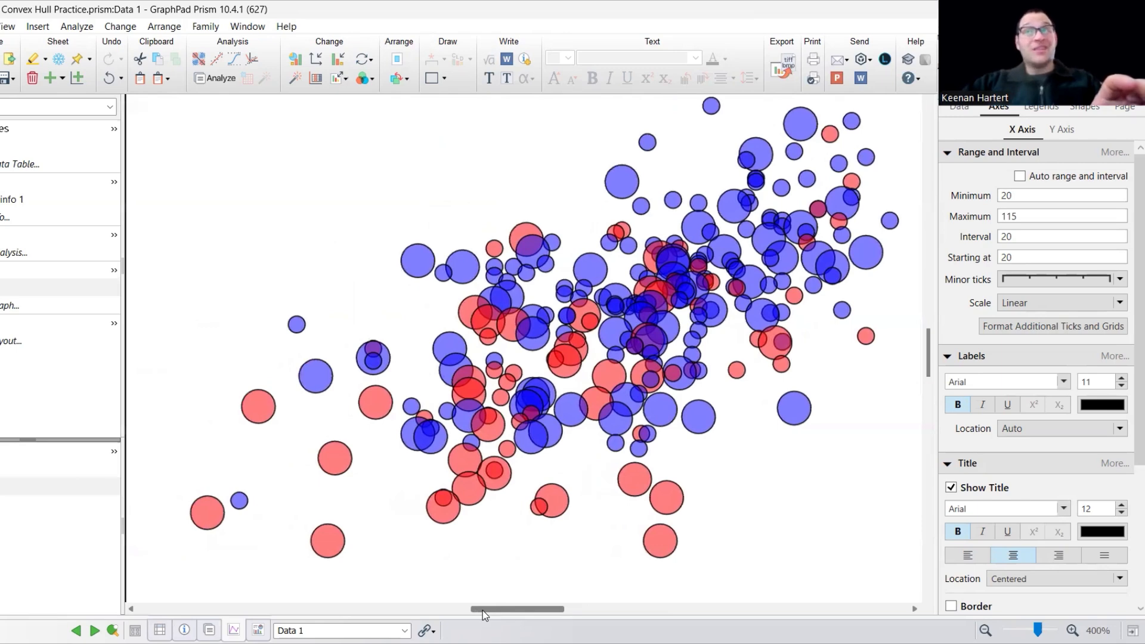
drag(482, 610, 493, 609)
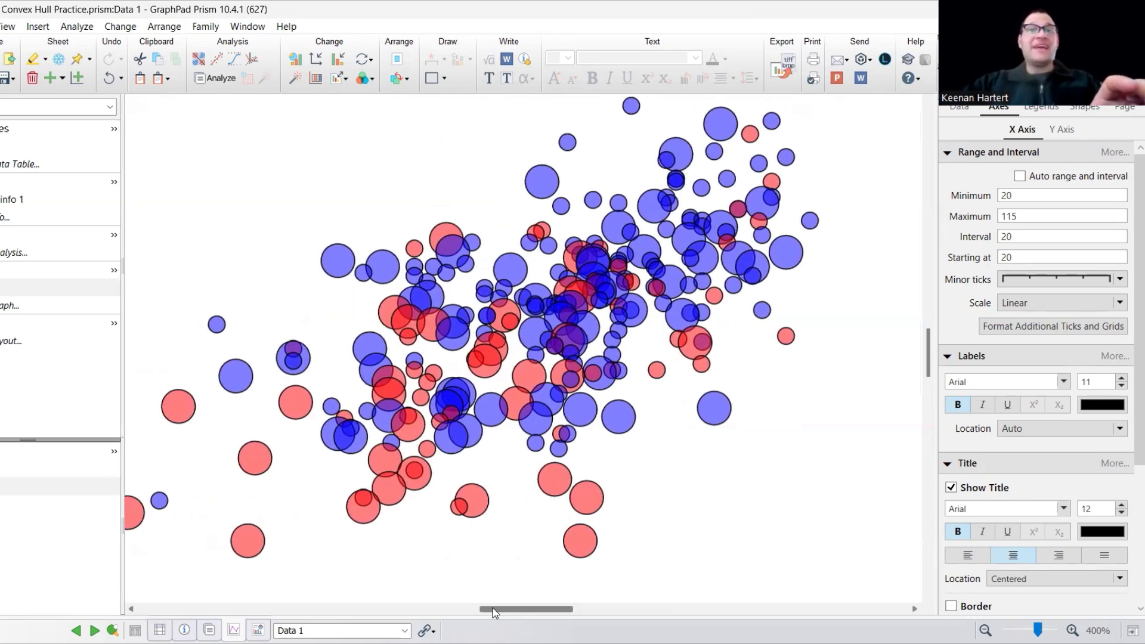
scroll(567, 334, down, 1)
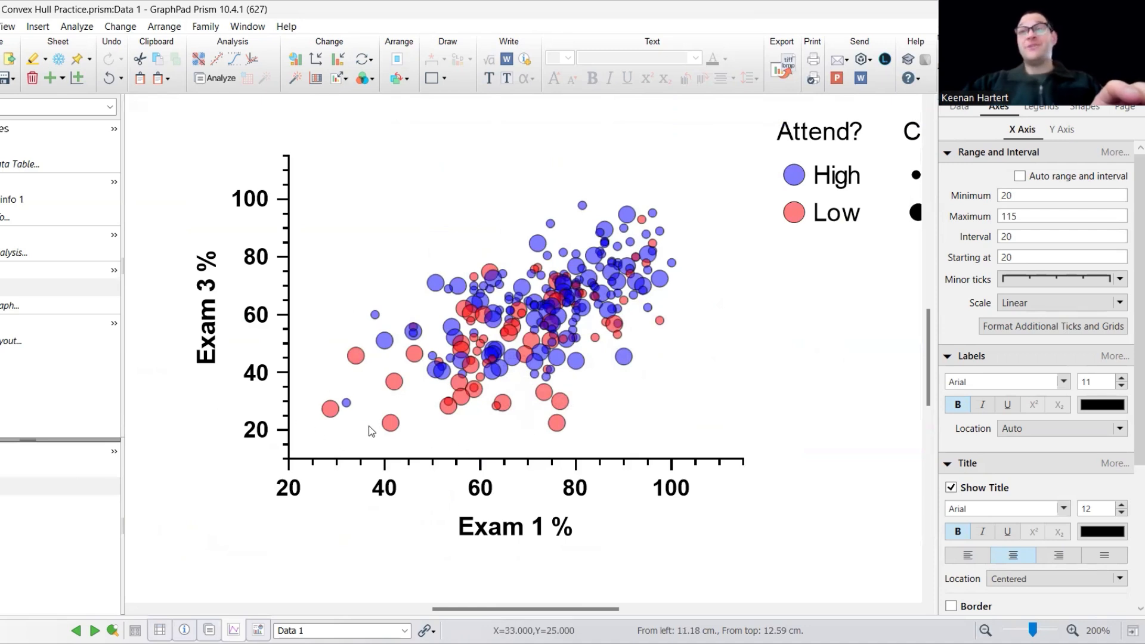
mouse_move(555, 410)
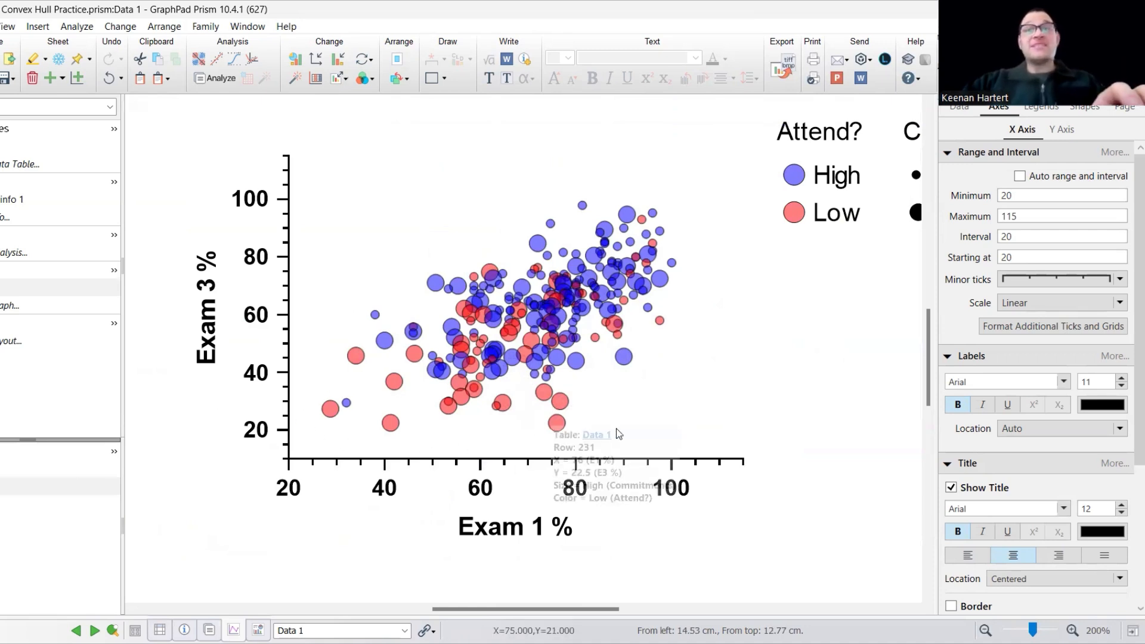
scroll(757, 417, down, 1)
scroll(721, 306, down, 1)
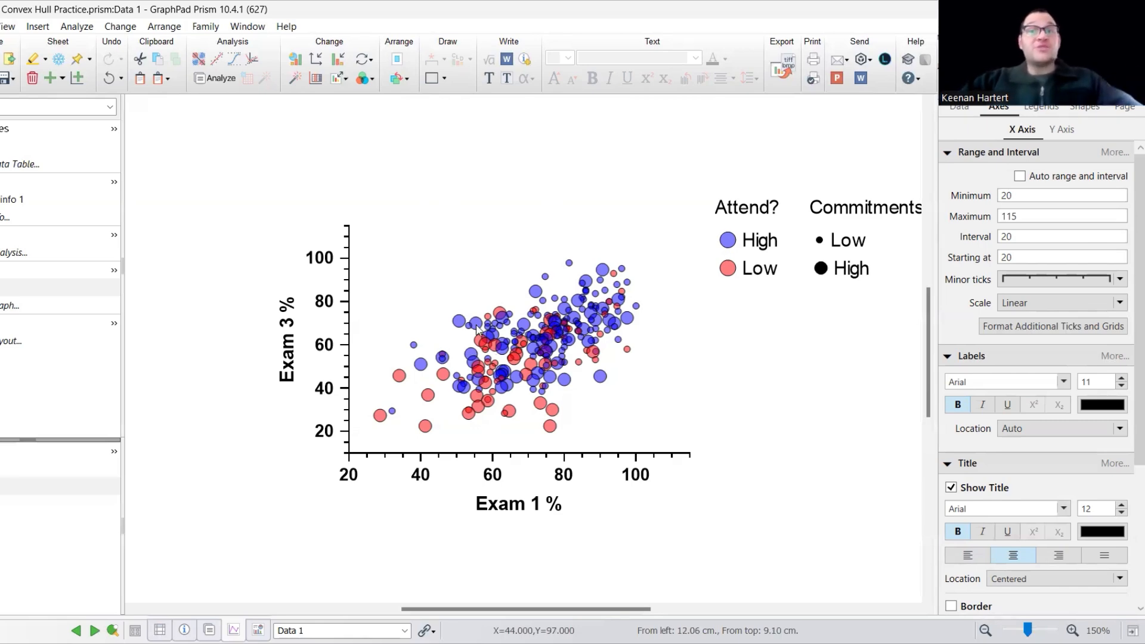
click(442, 356)
Browse the graph's data object options, checking the heatmap and dendrogram choices.
double_click(442, 357)
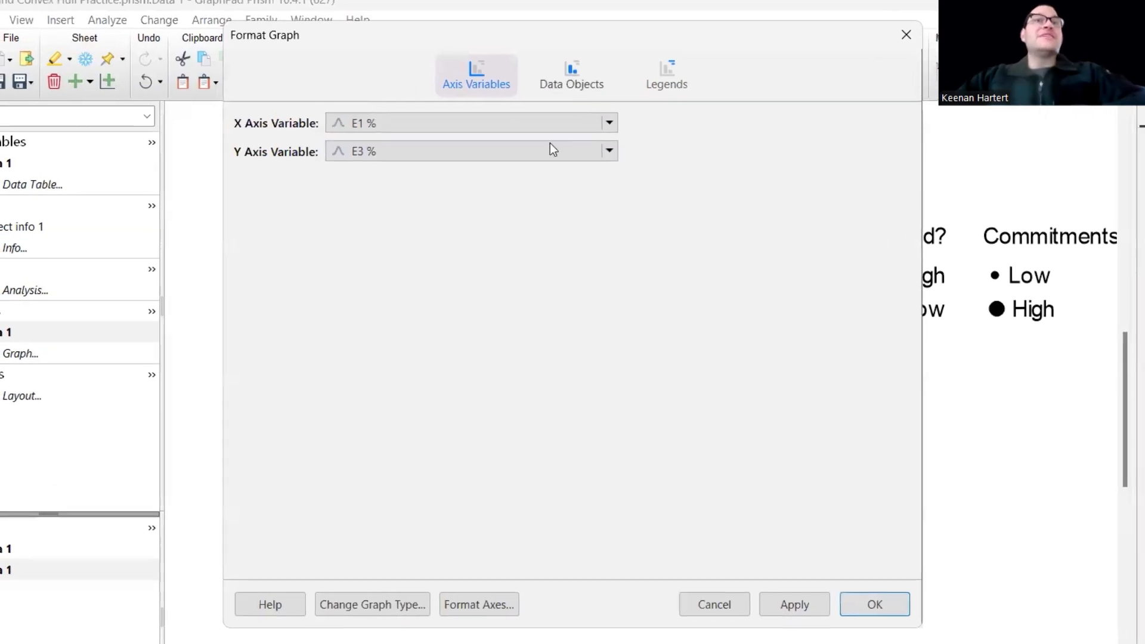
click(466, 72)
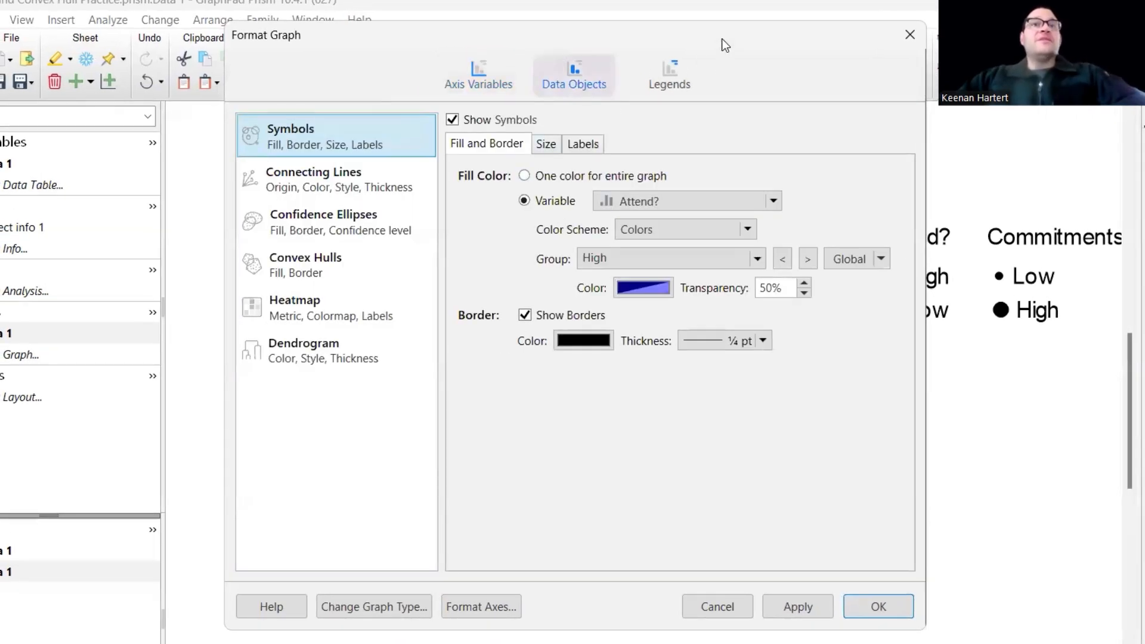
drag(724, 46, 471, 68)
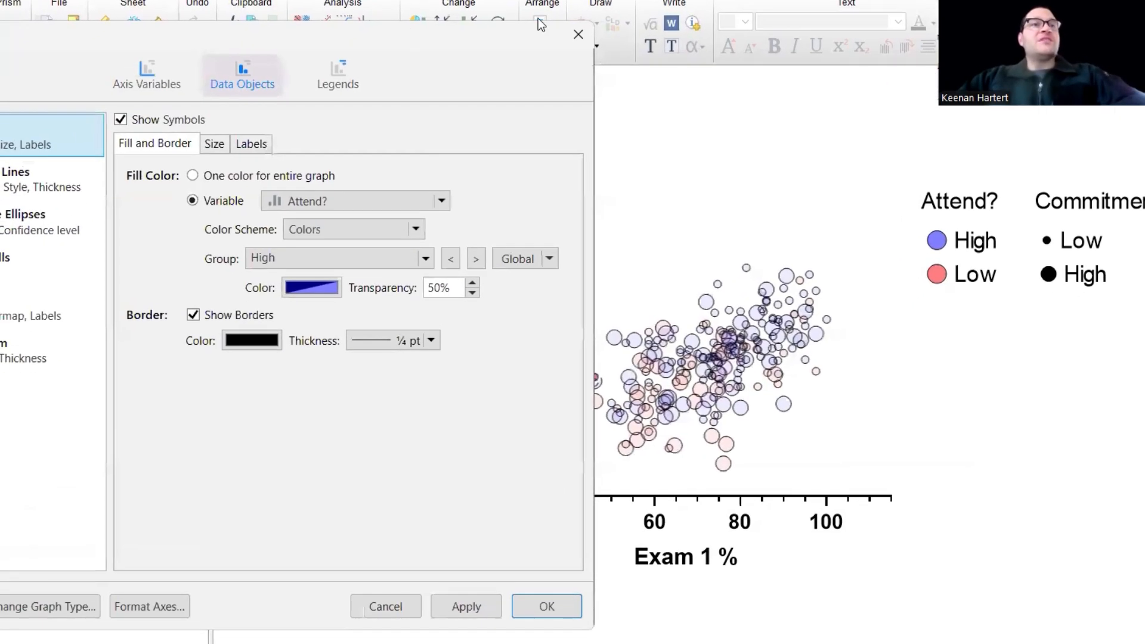
click(72, 336)
click(137, 336)
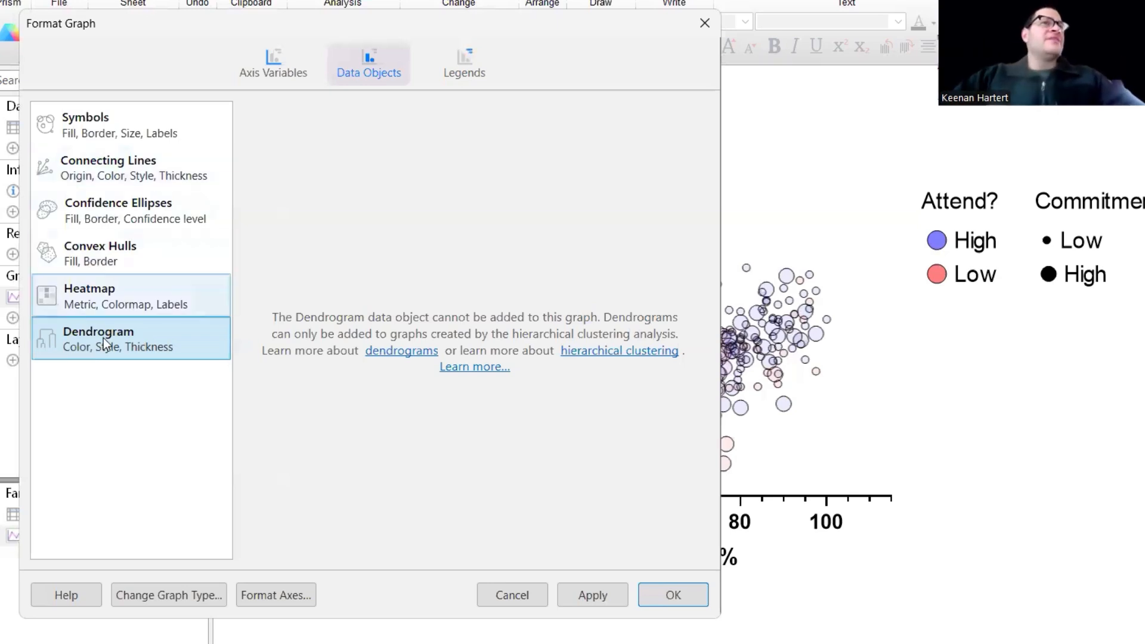
click(134, 298)
Add vector-plot connecting lines, connected separately per Attend? group, with a chosen line thickness.
click(167, 173)
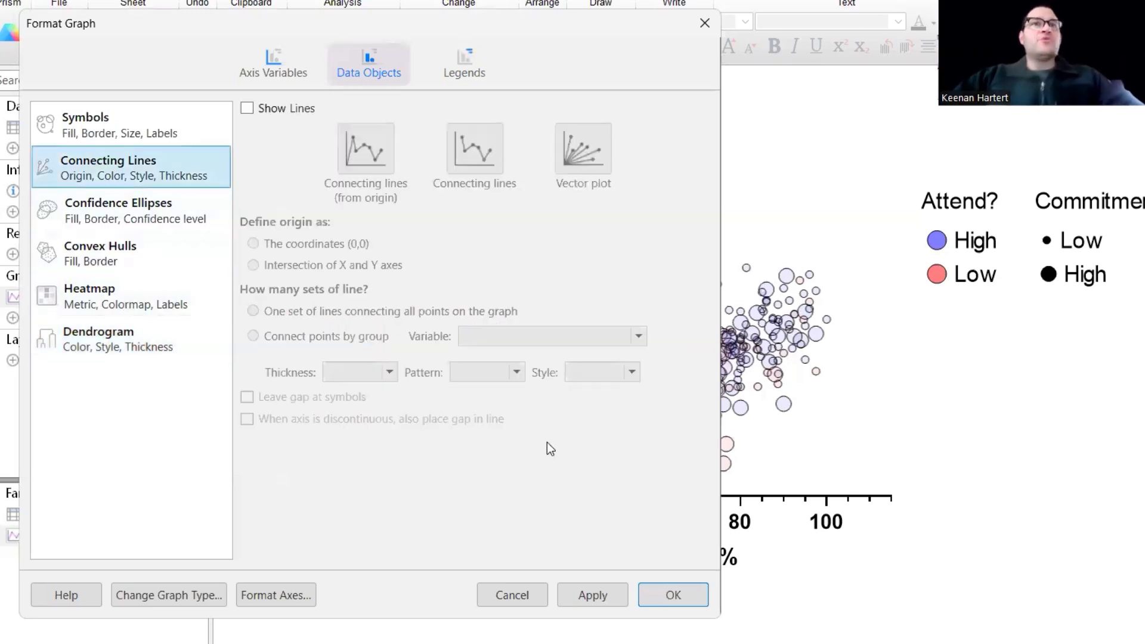
click(246, 107)
click(591, 146)
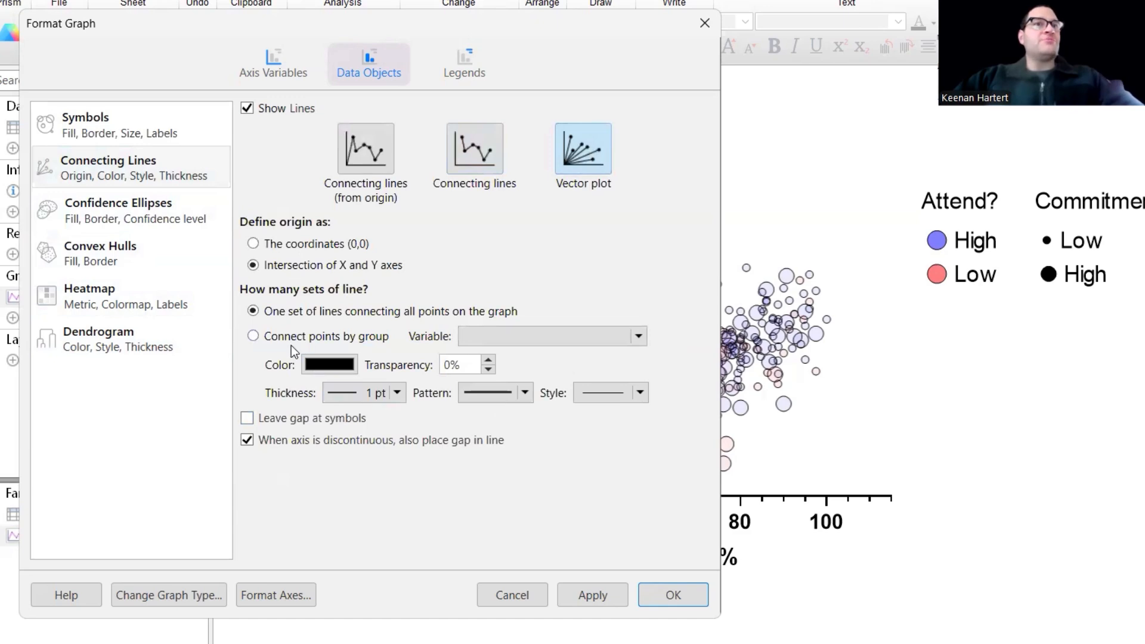
click(254, 335)
click(345, 451)
click(366, 475)
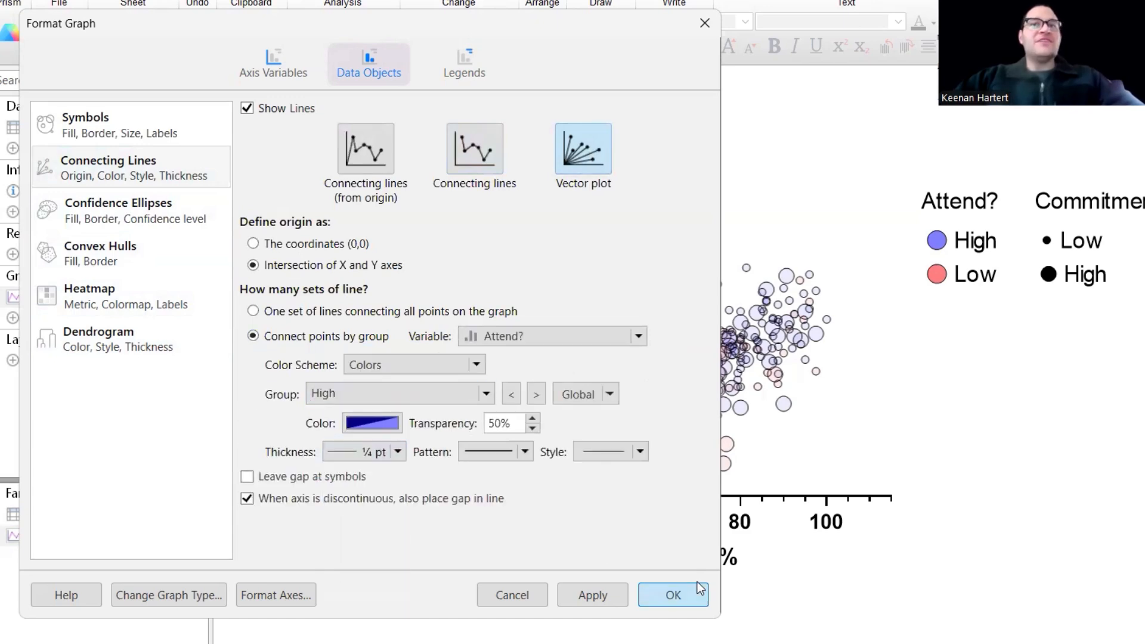
click(680, 591)
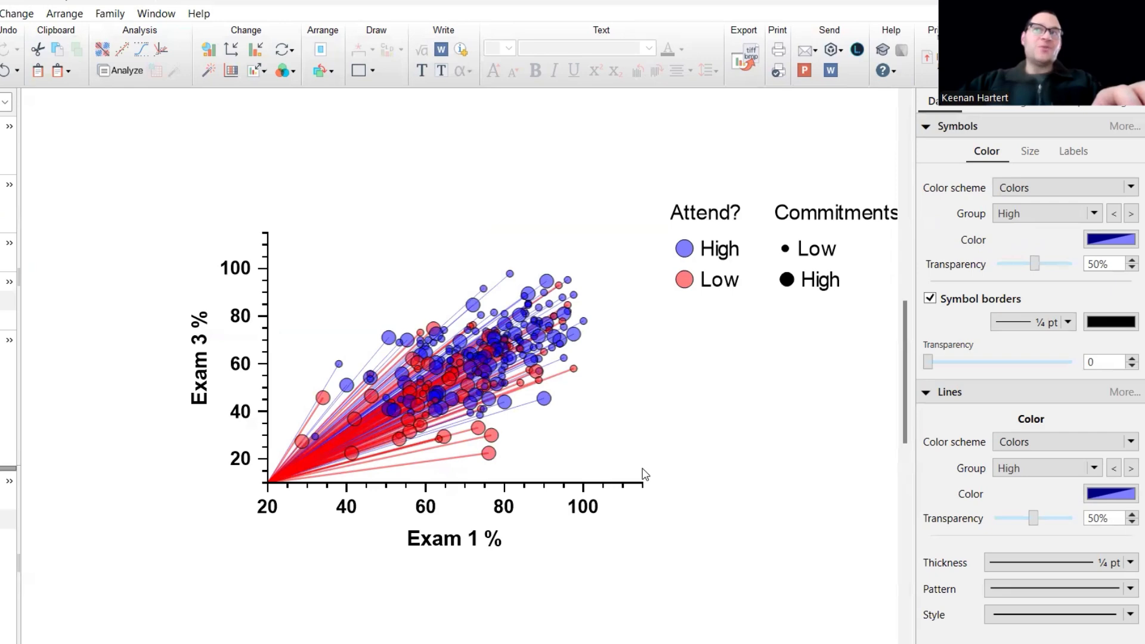
Undo the vector-plot connecting lines.
mouse_move(389, 409)
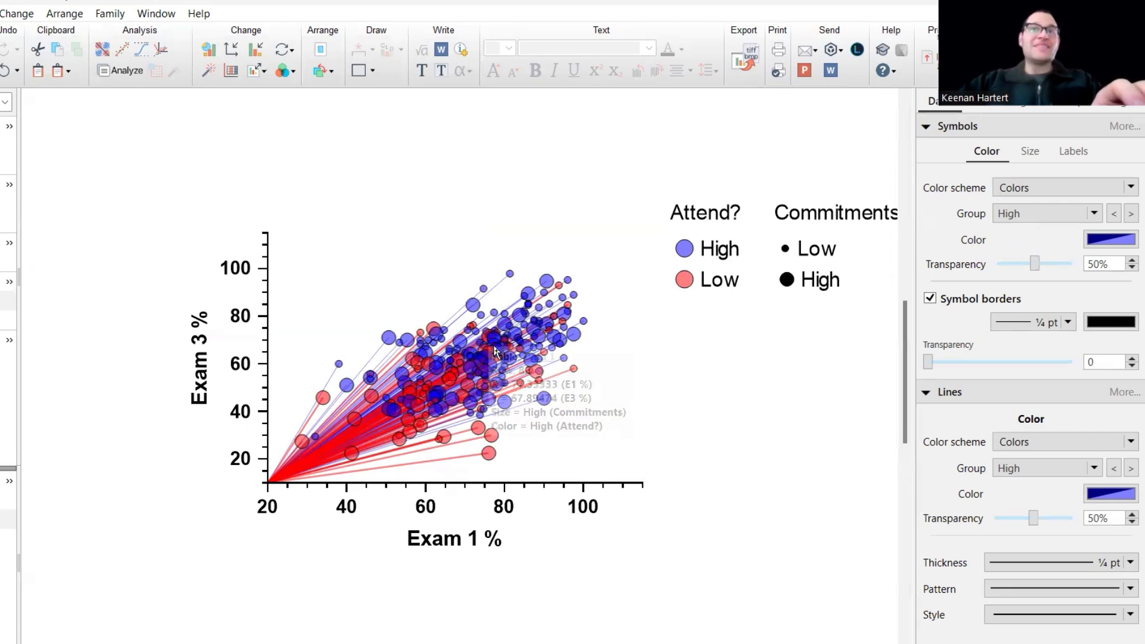
key(ctrl+z)
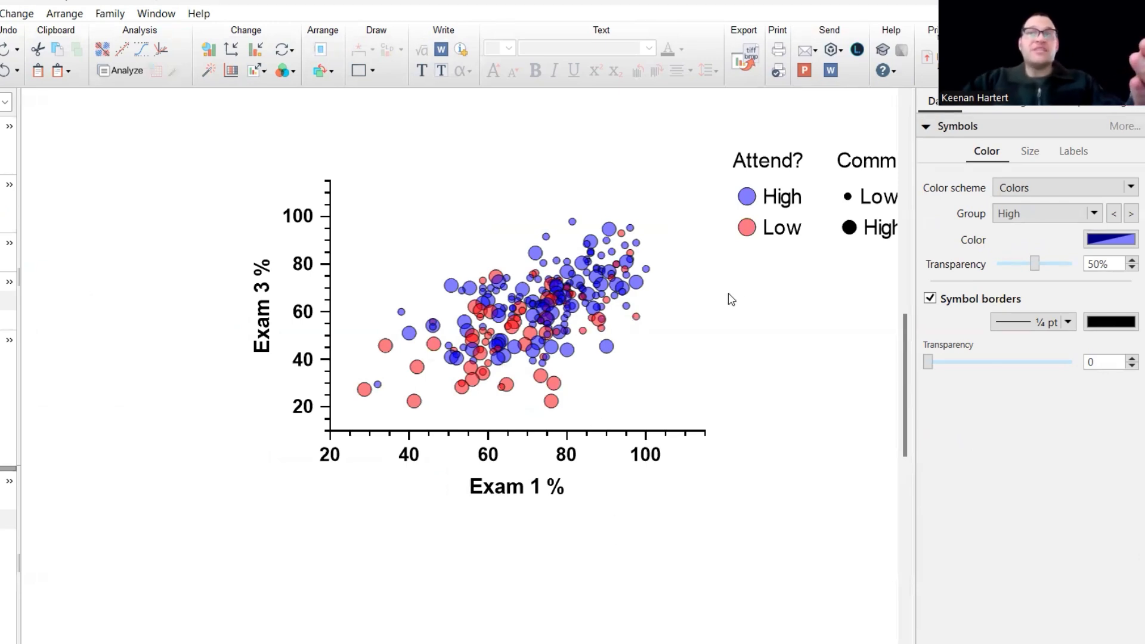
Try one confidence ellipse around all the data, then undo it.
mouse_move(565, 288)
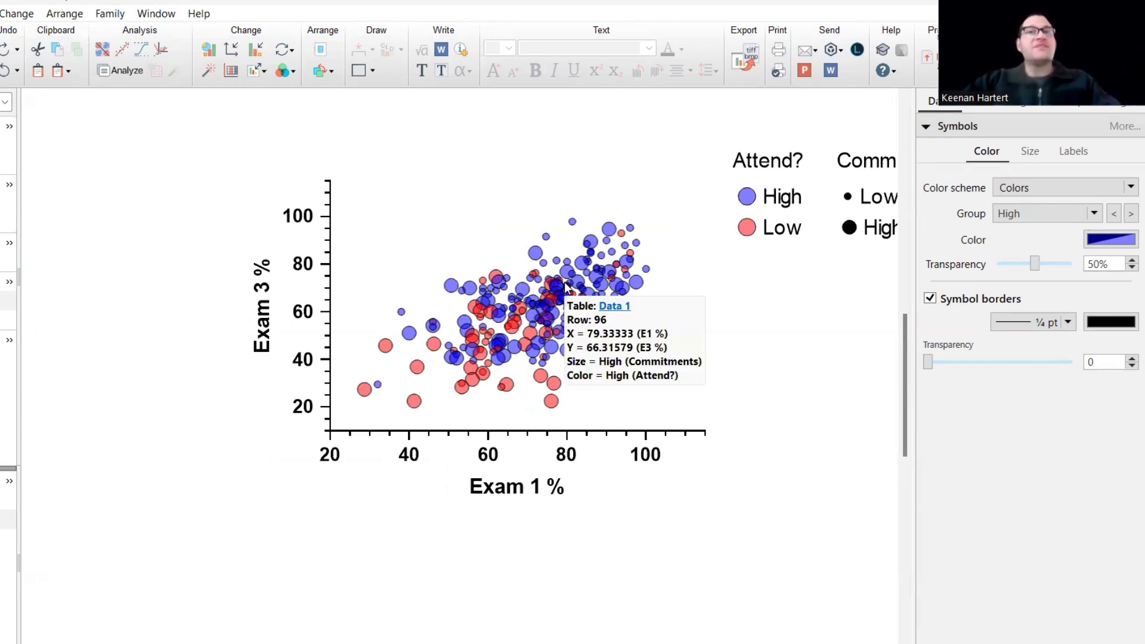
mouse_move(482, 316)
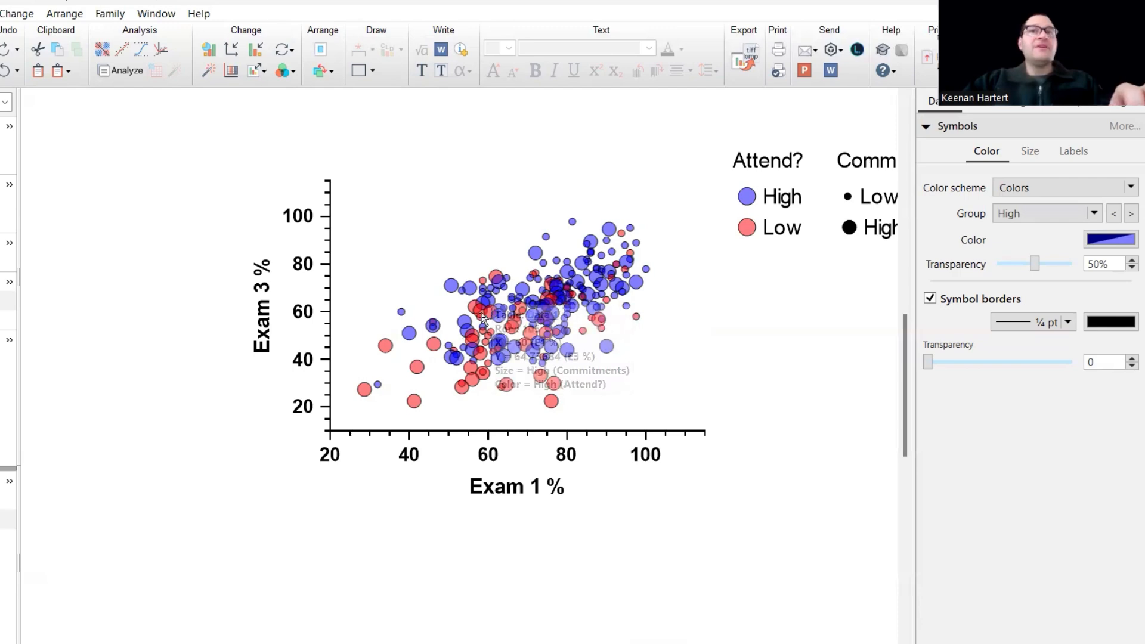
double_click(482, 316)
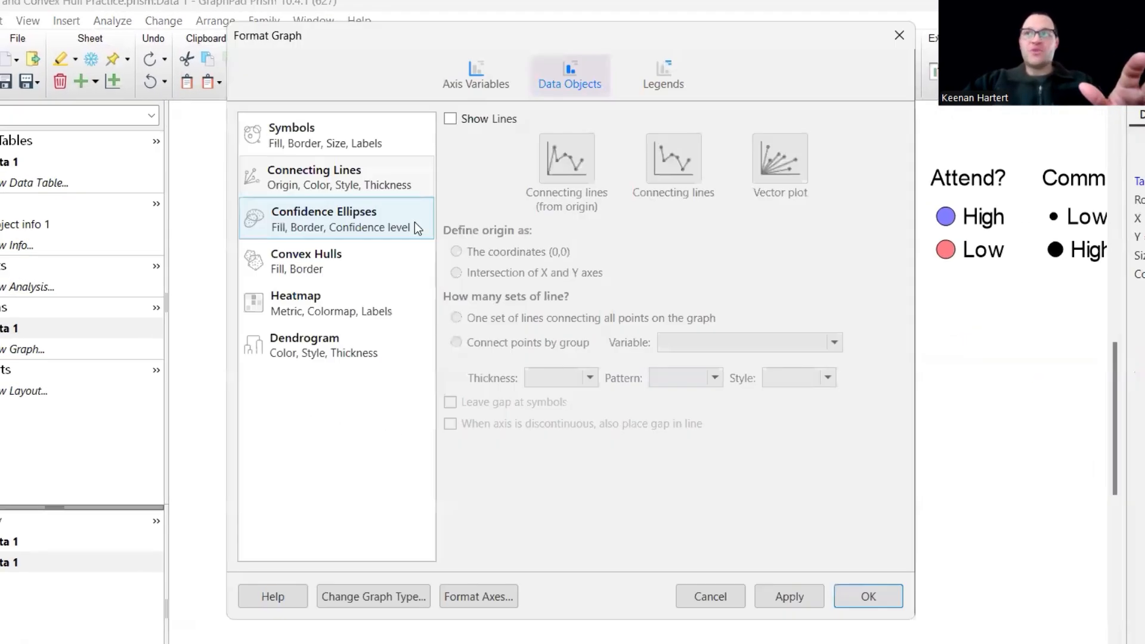
click(346, 220)
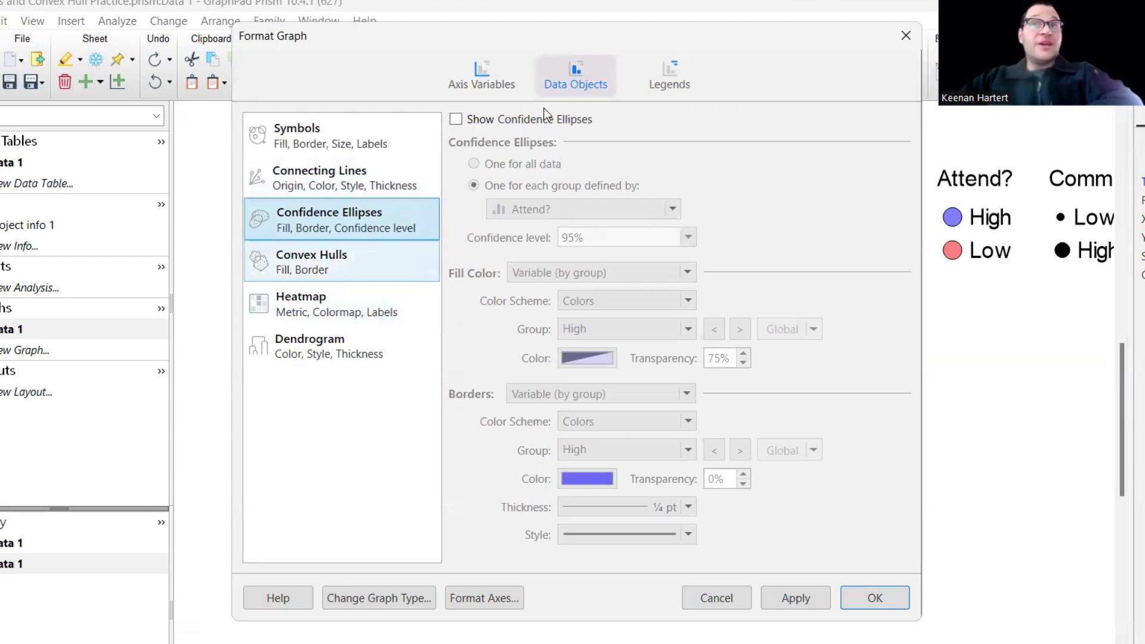
click(509, 121)
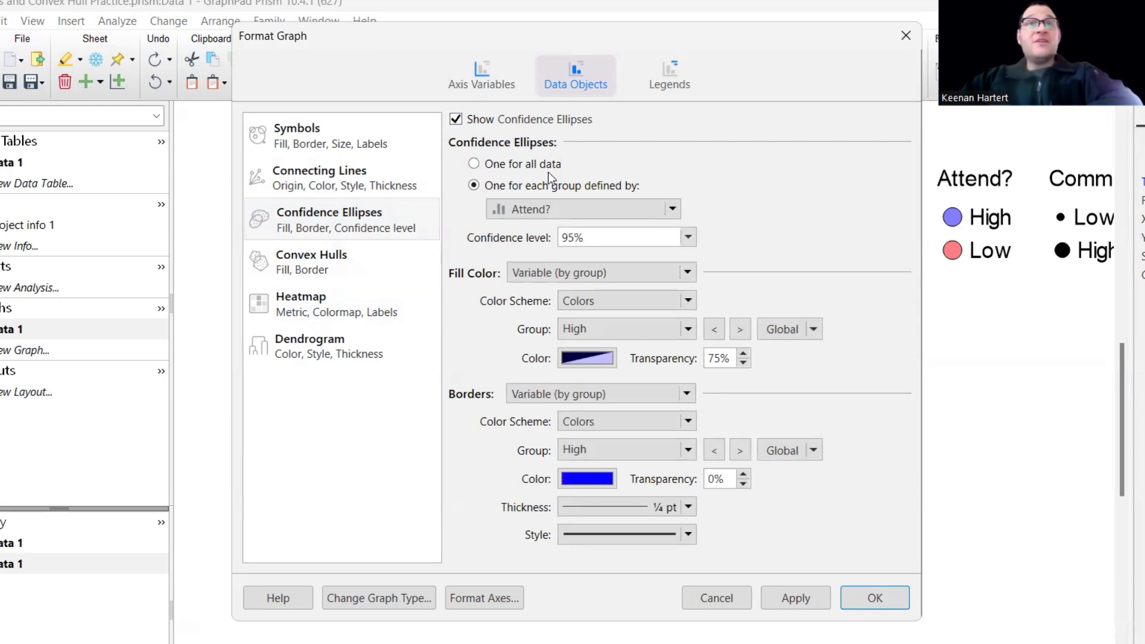
click(553, 165)
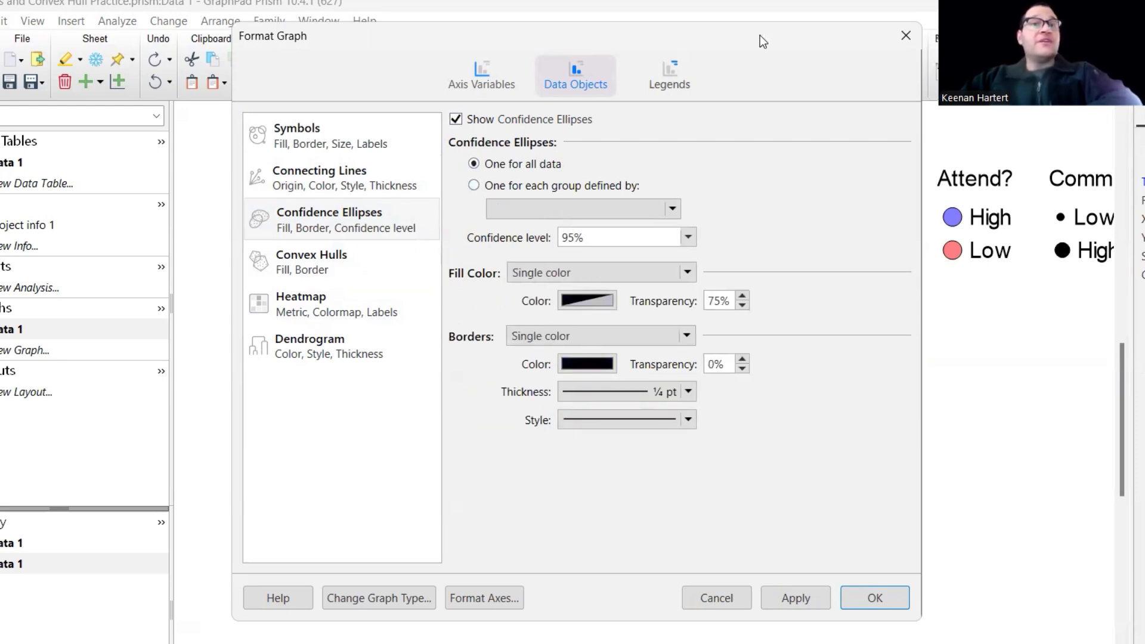
drag(760, 35, 402, 33)
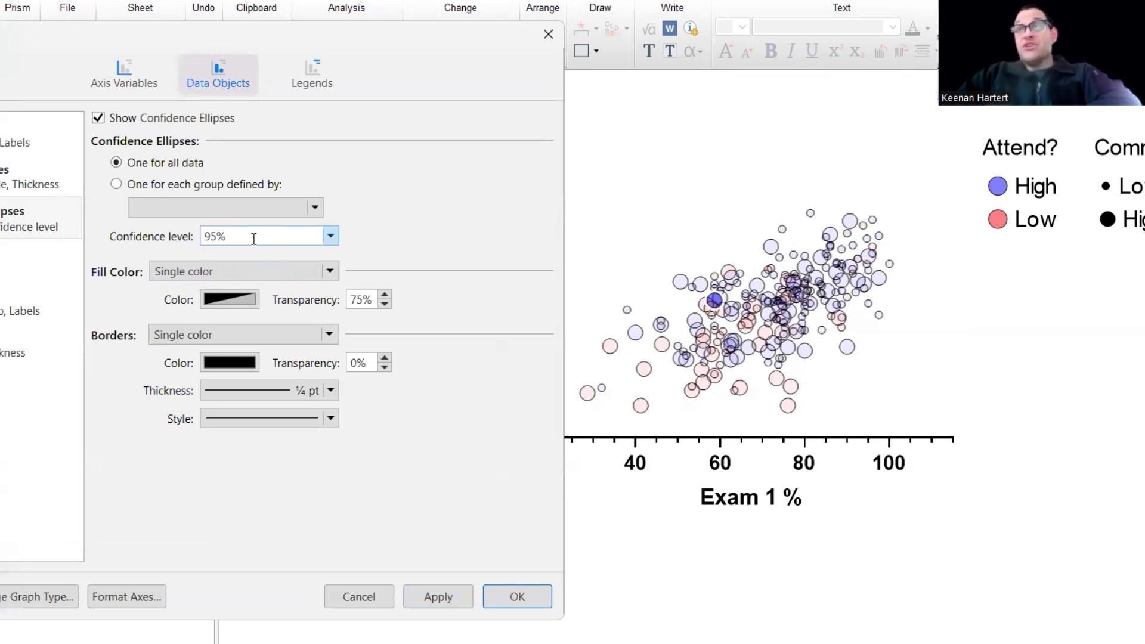
key(alt+a)
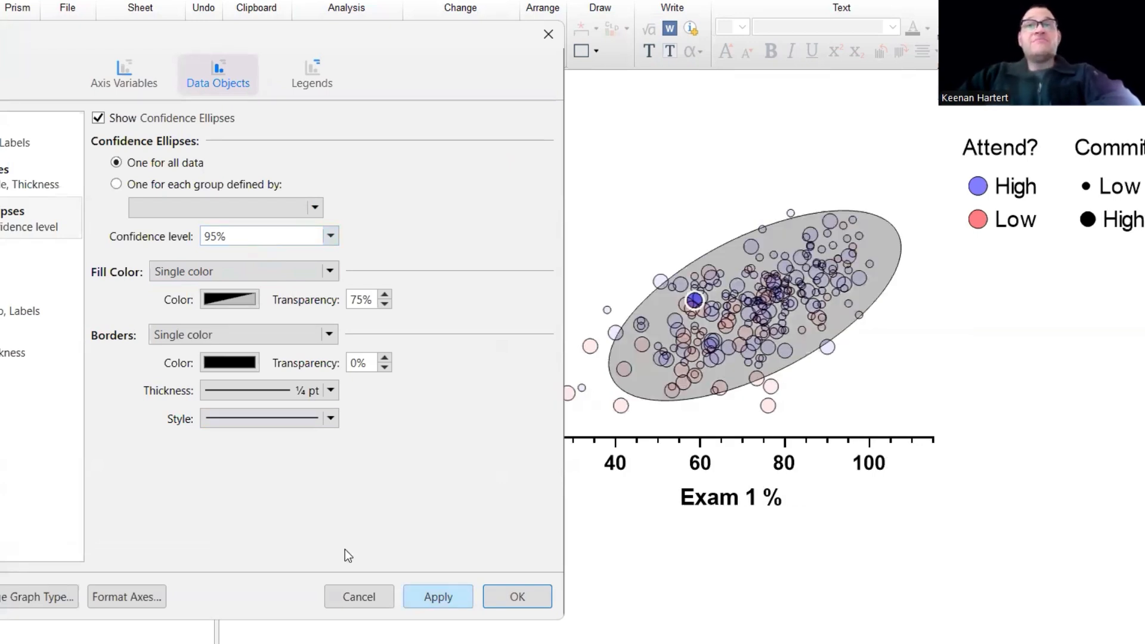
key(Return)
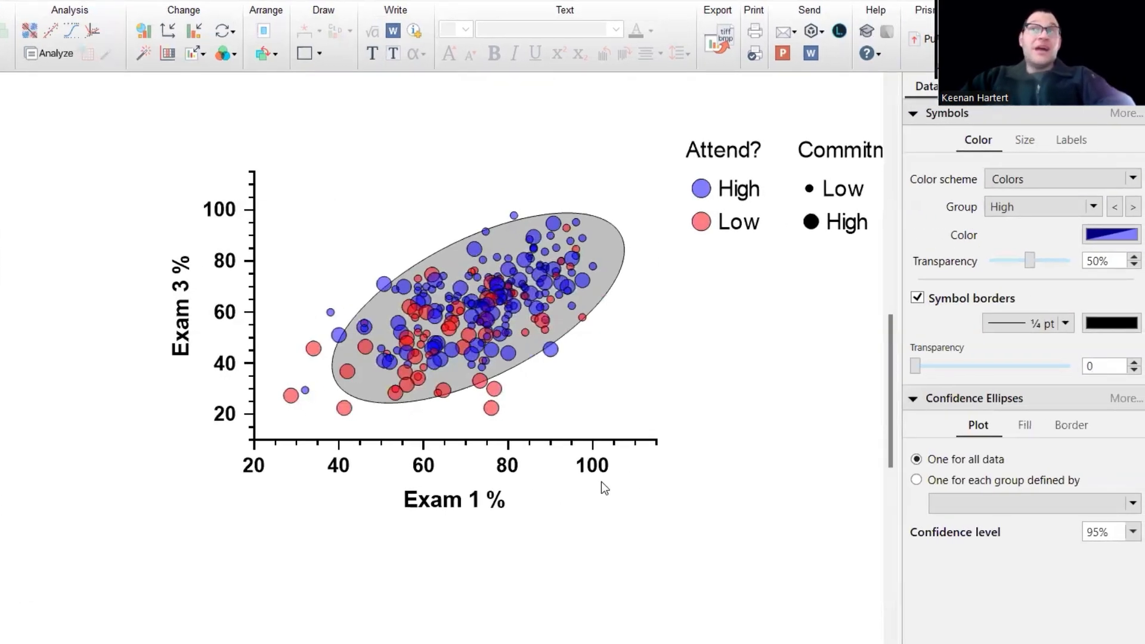
mouse_move(514, 219)
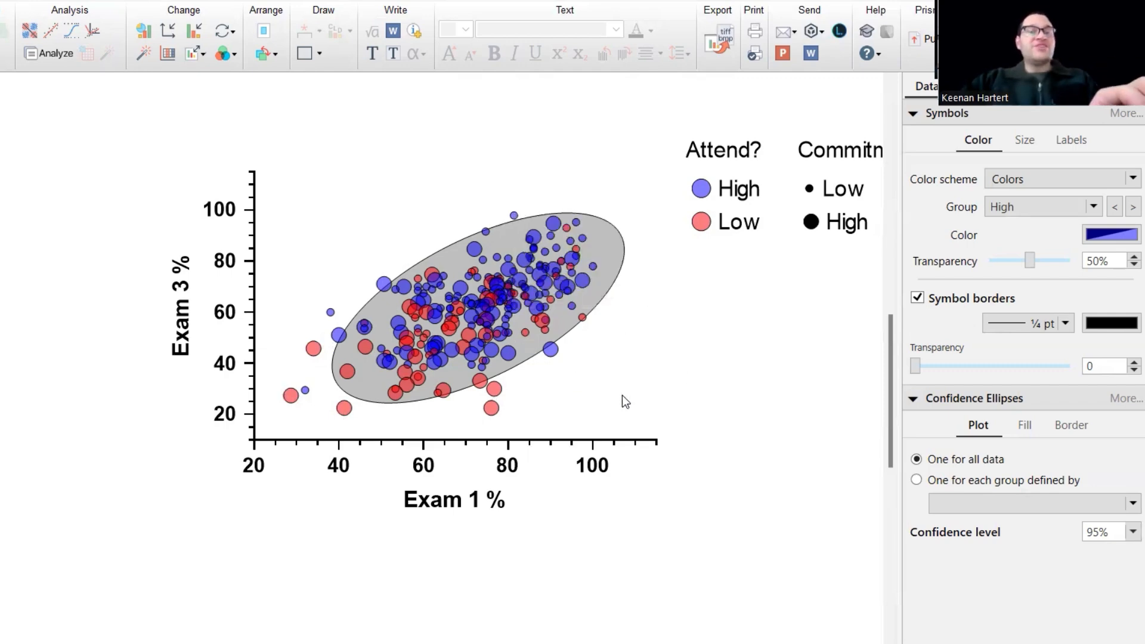
key(ctrl+z)
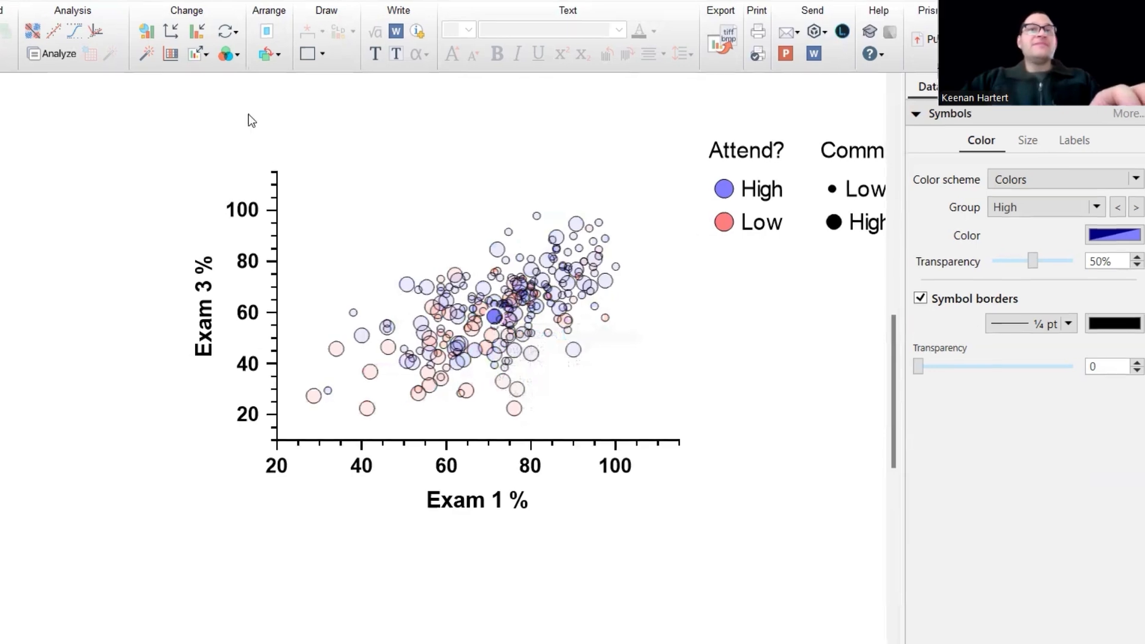
Draw one confidence ellipse per Attend? group, setting the Low group's fill and solid borders.
double_click(281, 97)
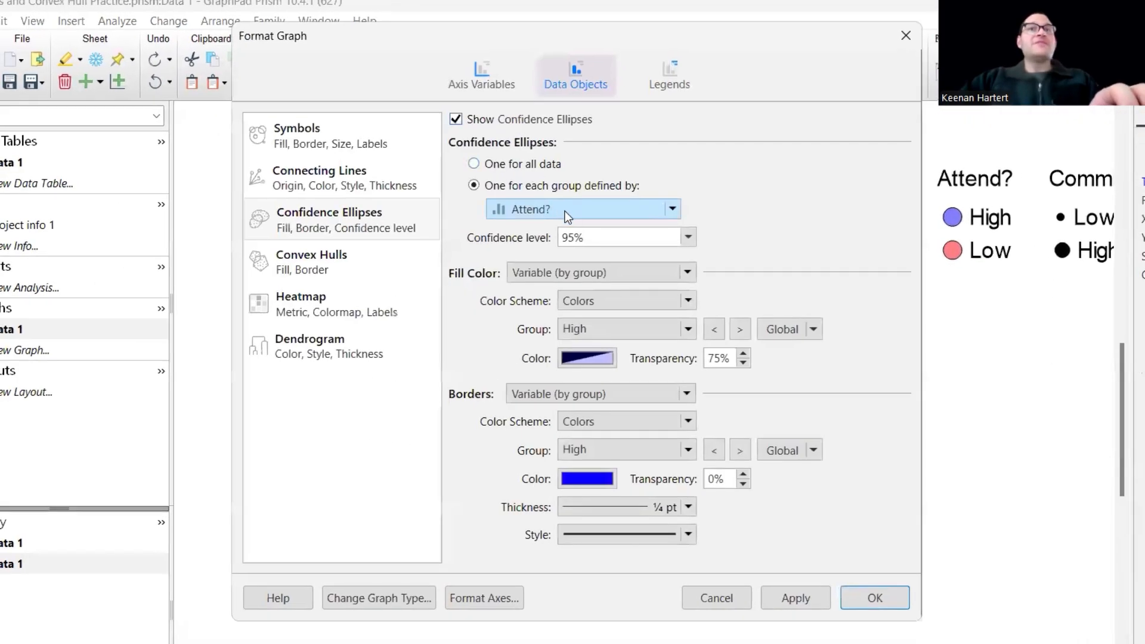
click(567, 216)
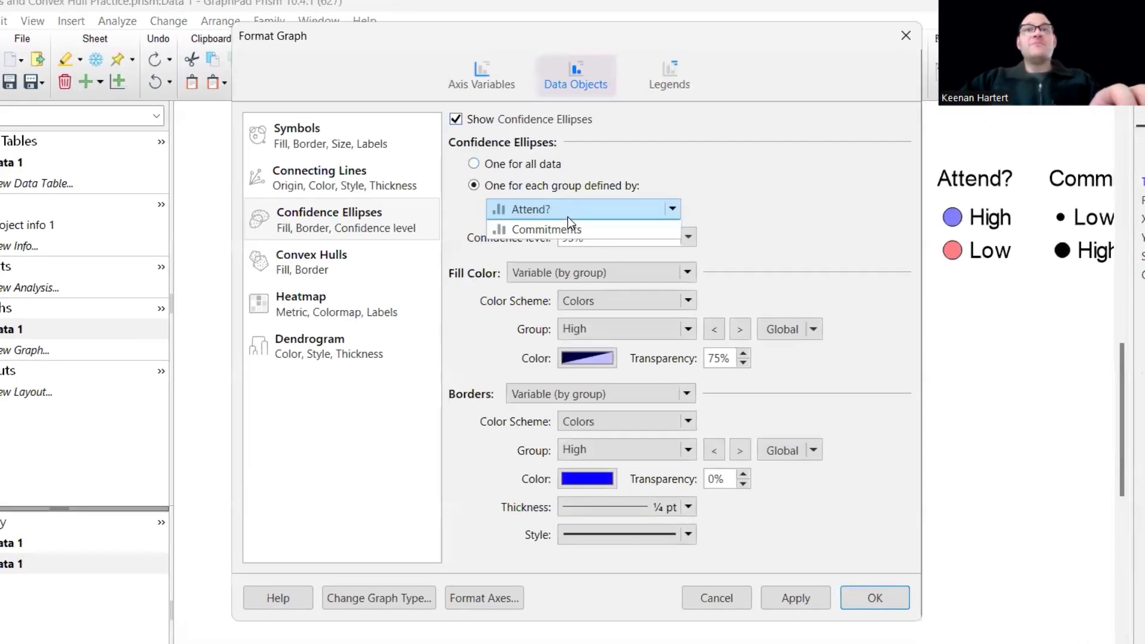
click(568, 221)
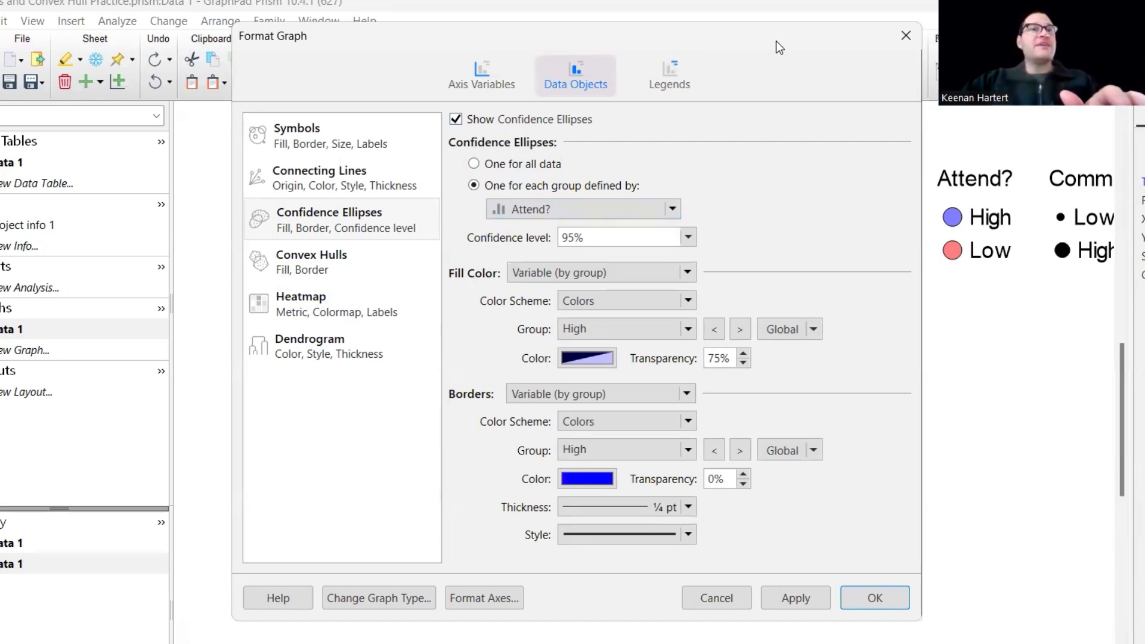
drag(776, 41, 440, 42)
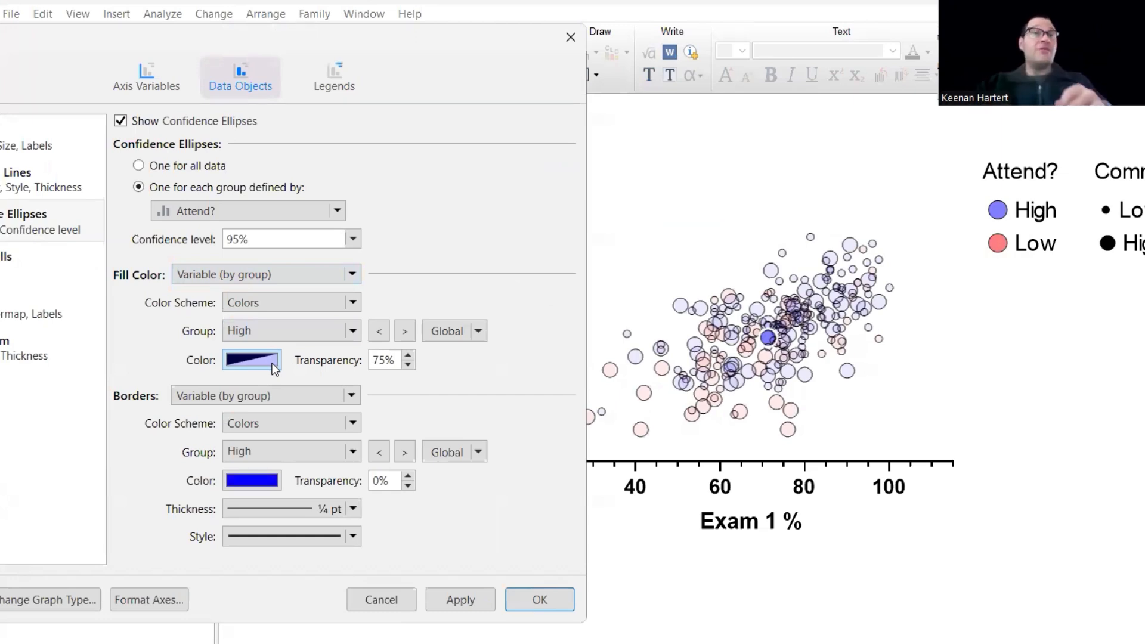
click(405, 331)
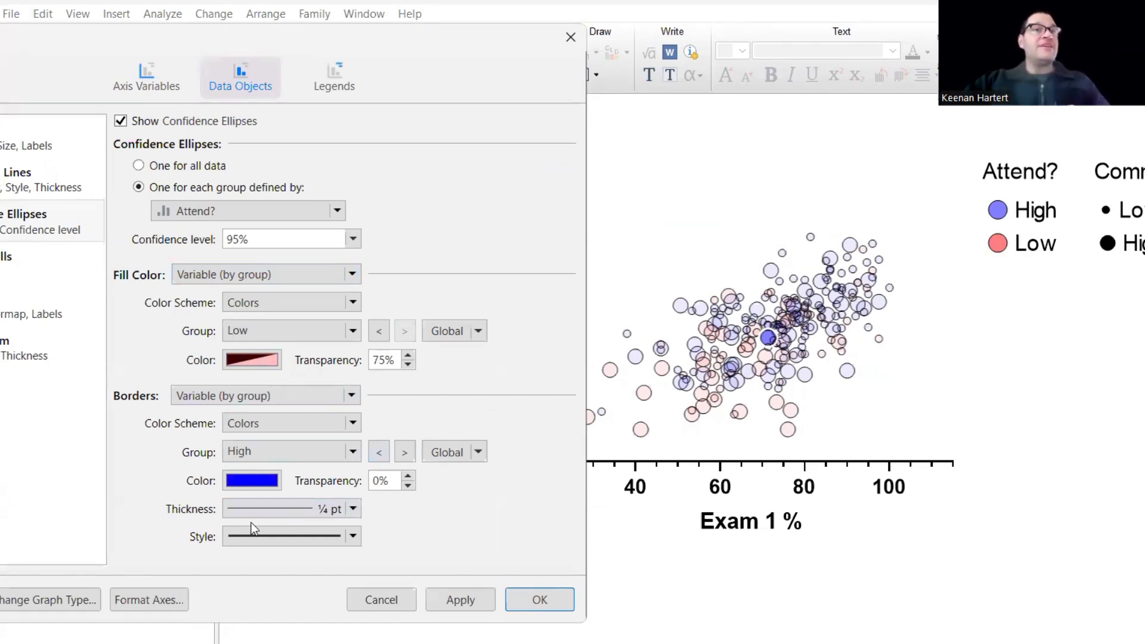
click(290, 540)
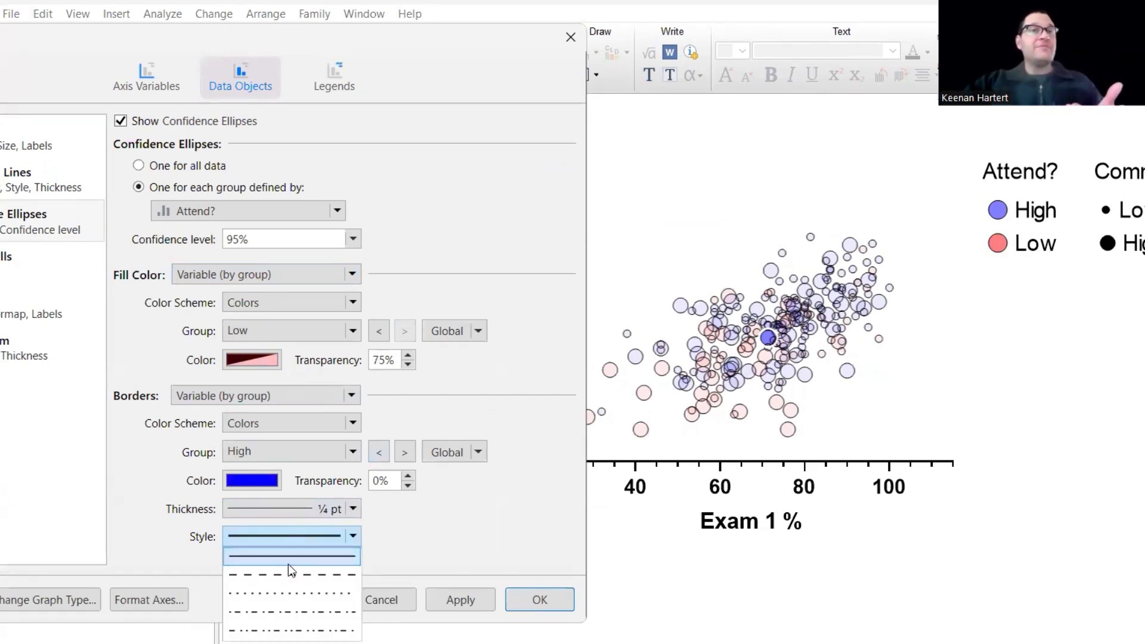
click(287, 558)
click(464, 603)
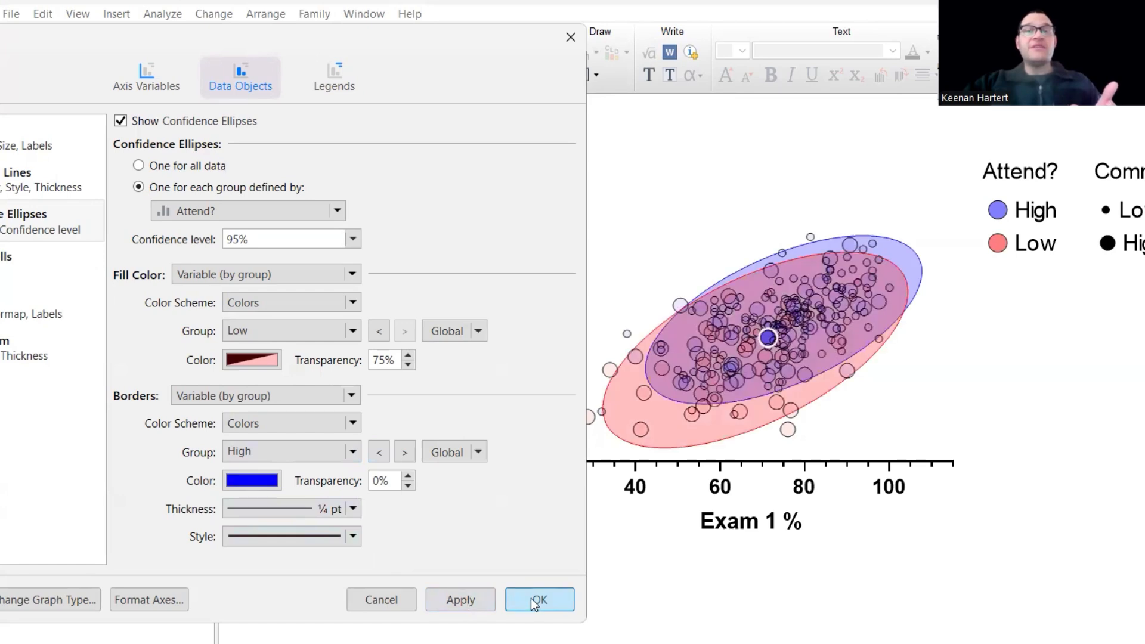
click(535, 602)
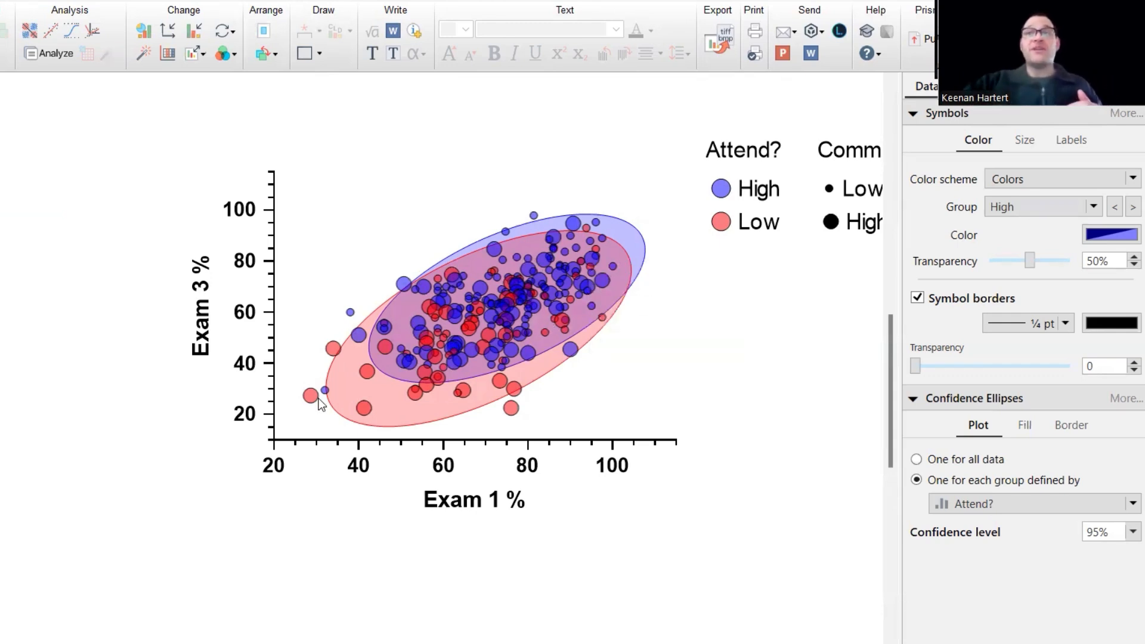
Change the confidence ellipse borders to a dashed line style.
double_click(468, 289)
click(435, 520)
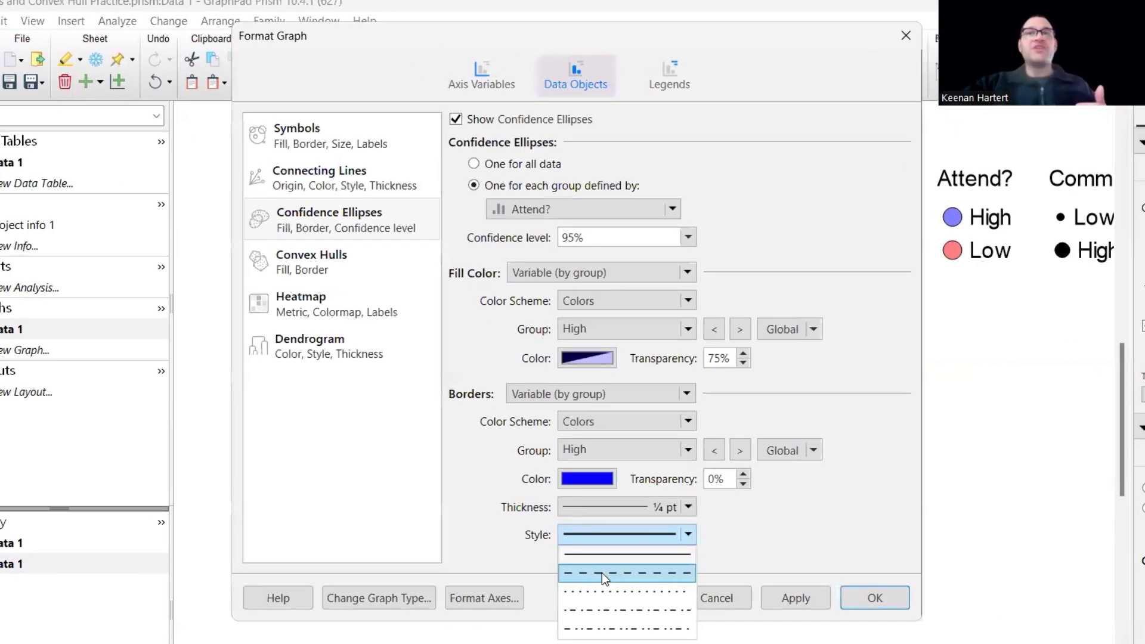
click(603, 573)
drag(806, 31, 426, 42)
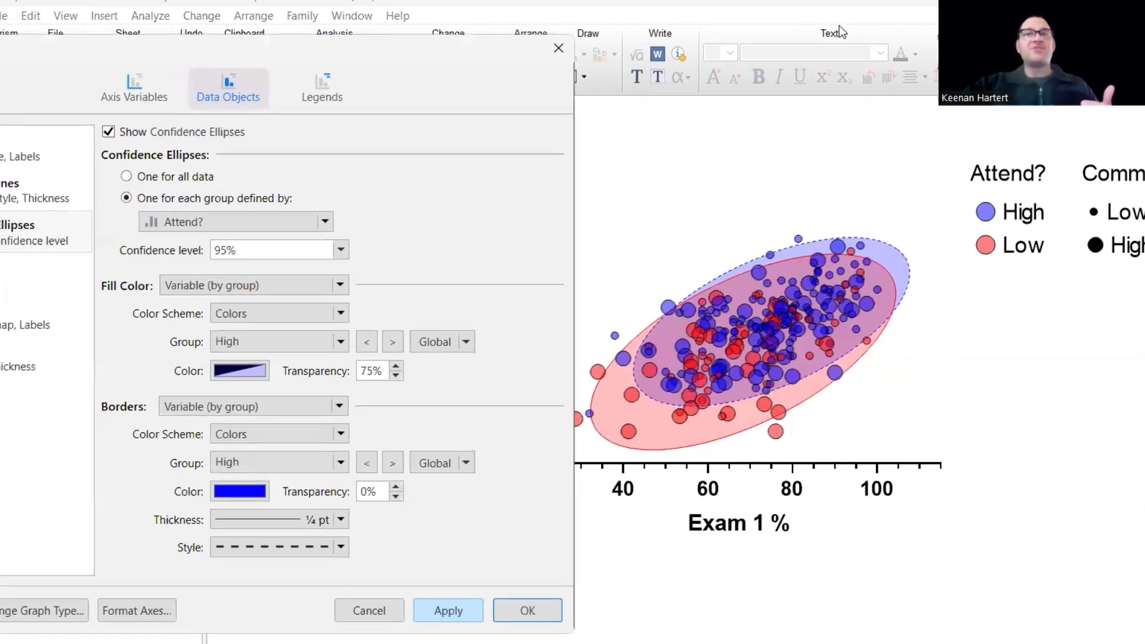
click(539, 608)
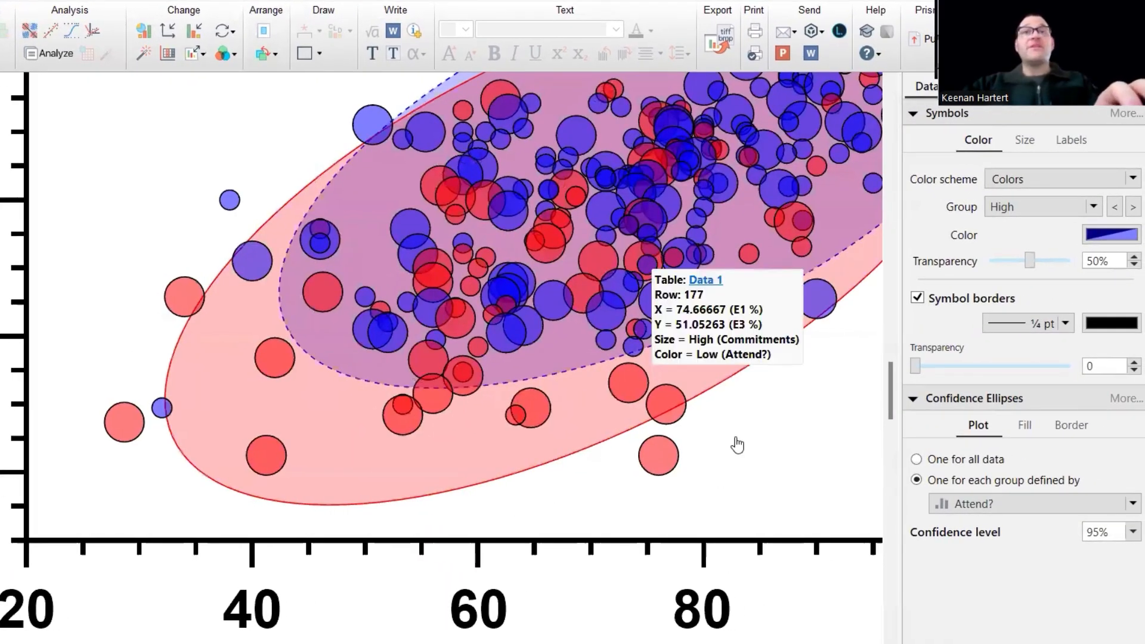
Delete the duplicate Attend? ellipse legend from the graph.
scroll(567, 330, down, 3)
scroll(667, 360, up, 1)
scroll(751, 327, down, 3)
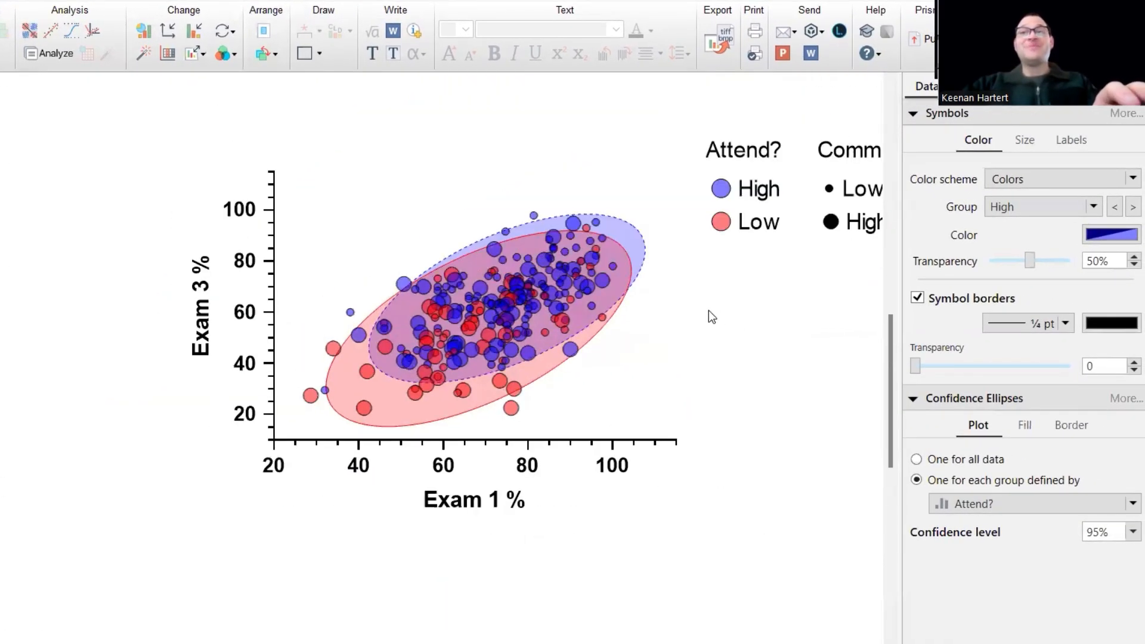
scroll(700, 296, up, 1)
scroll(659, 299, down, 3)
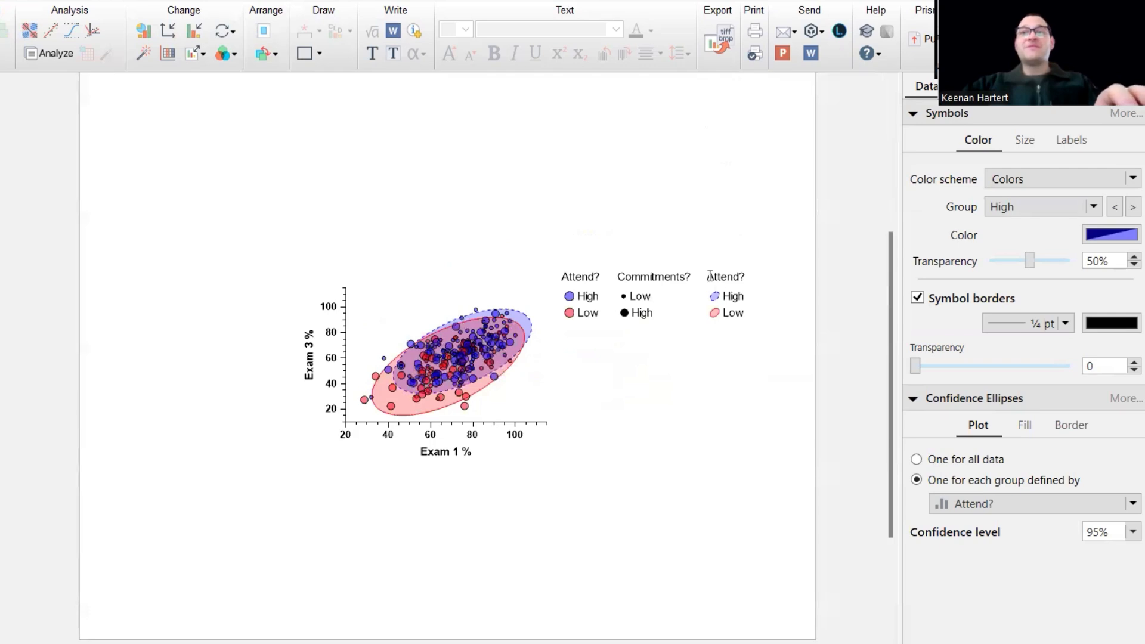
click(726, 277)
click(746, 327)
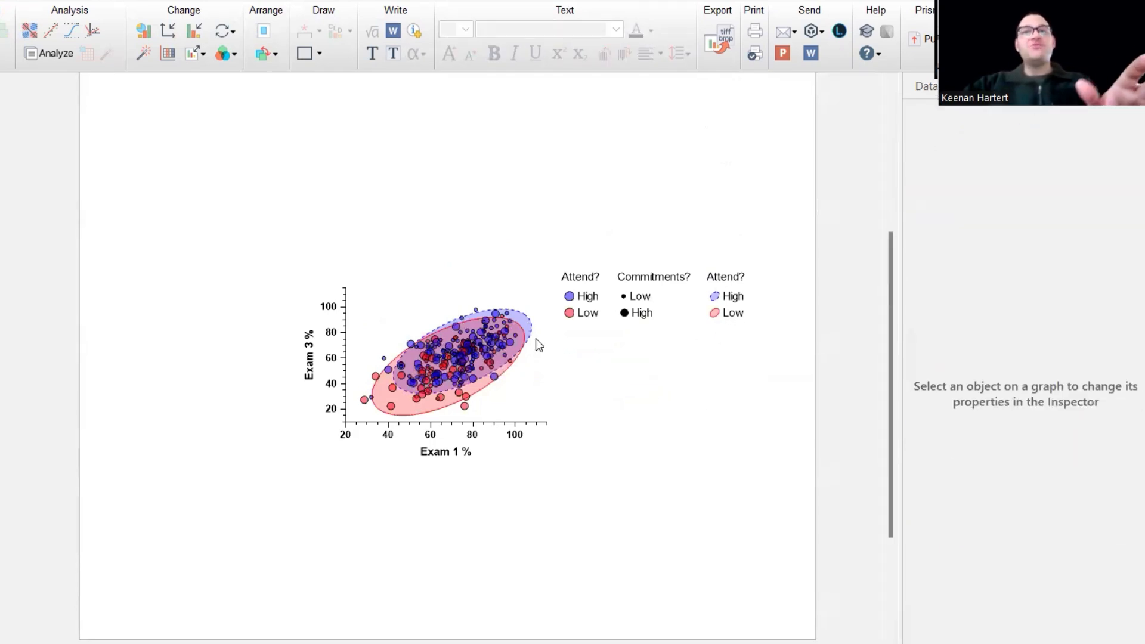
scroll(760, 341, up, 1)
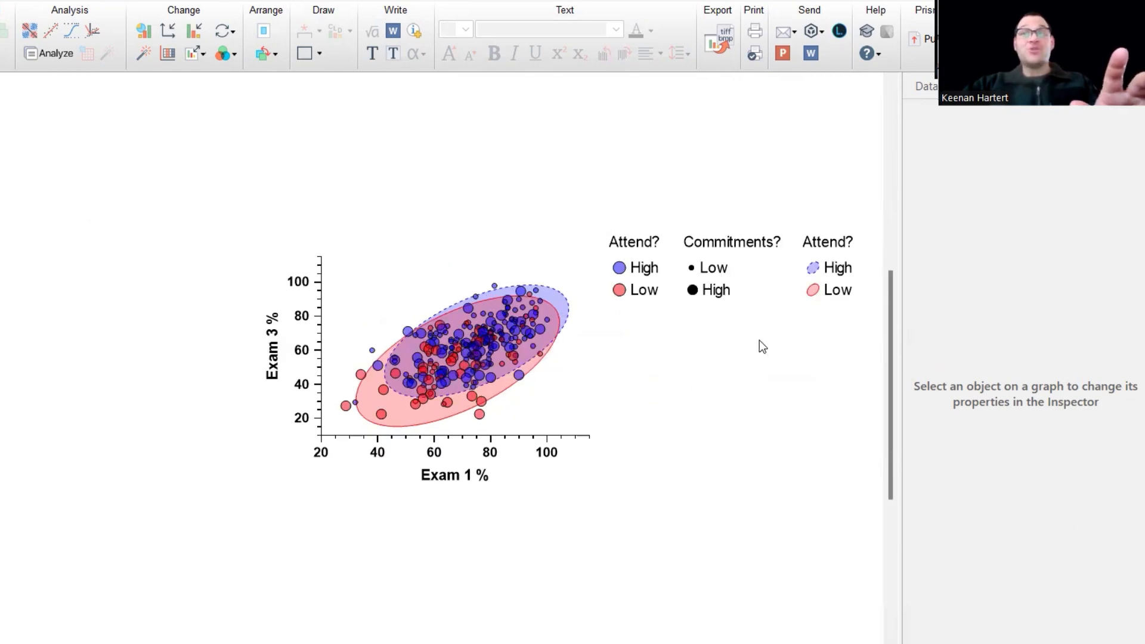
click(816, 267)
key(Delete)
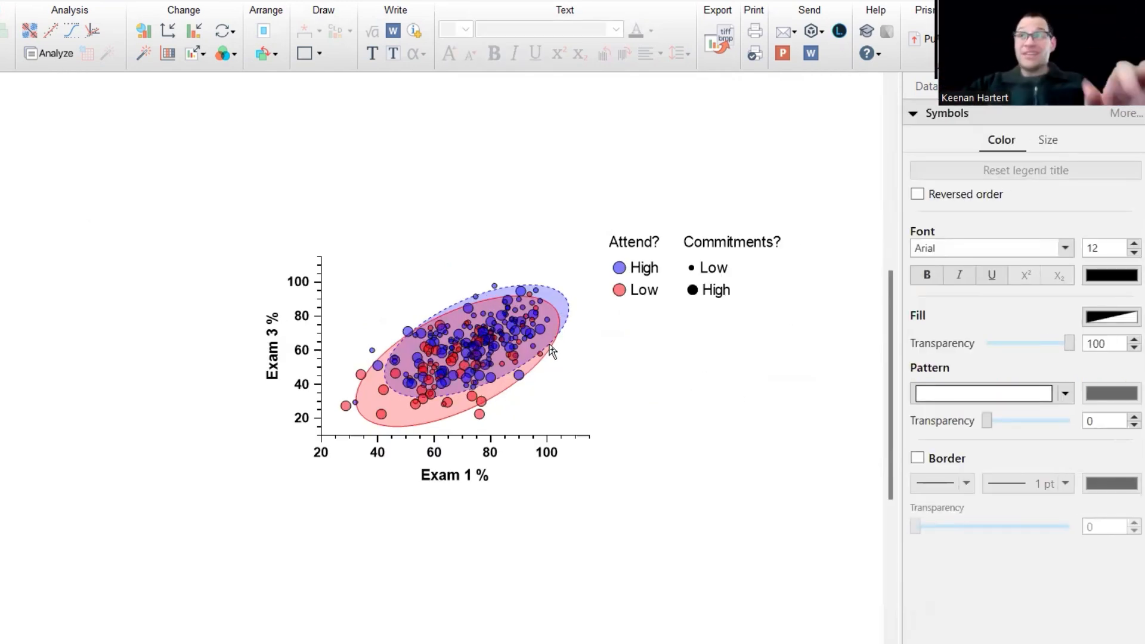
Switch the ellipse borders back to solid lines.
scroll(786, 347, up, 1)
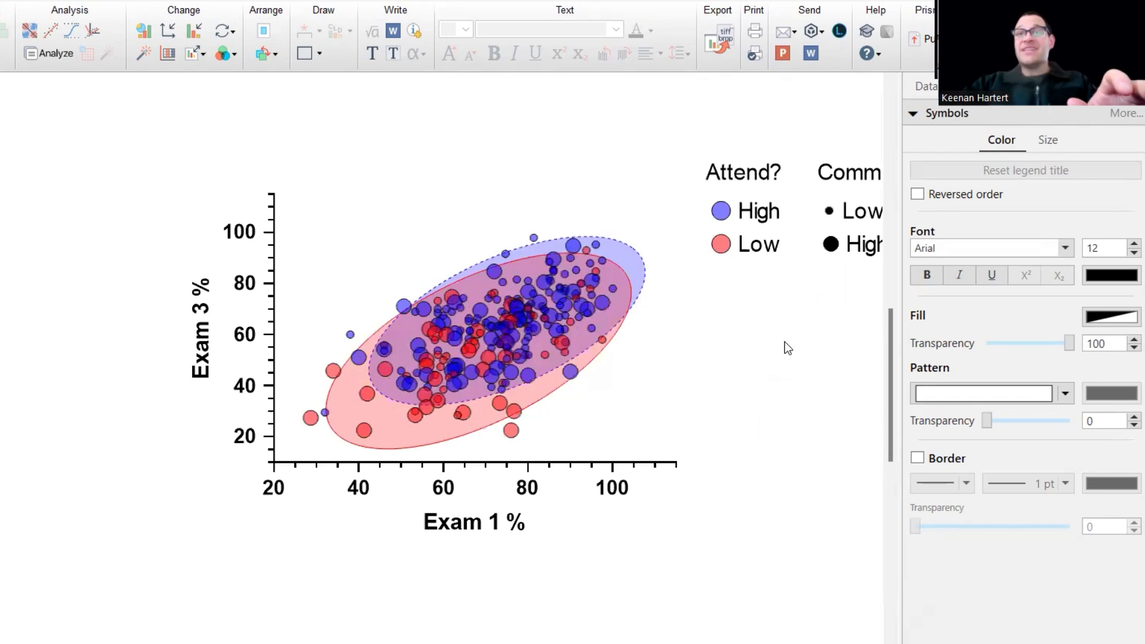
double_click(501, 328)
click(444, 507)
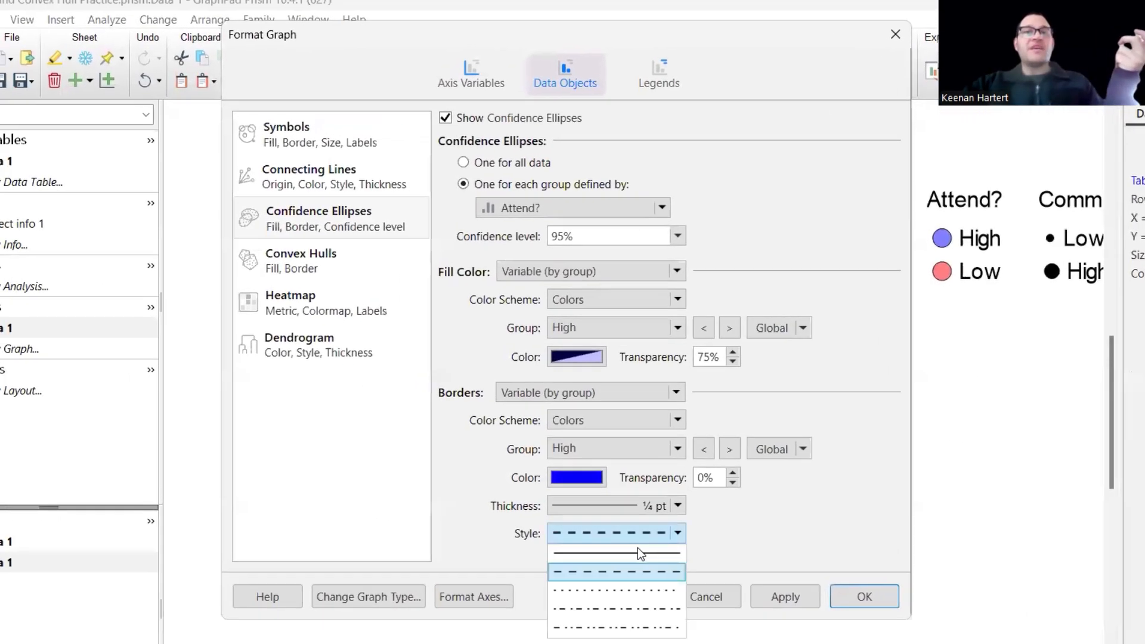
click(644, 553)
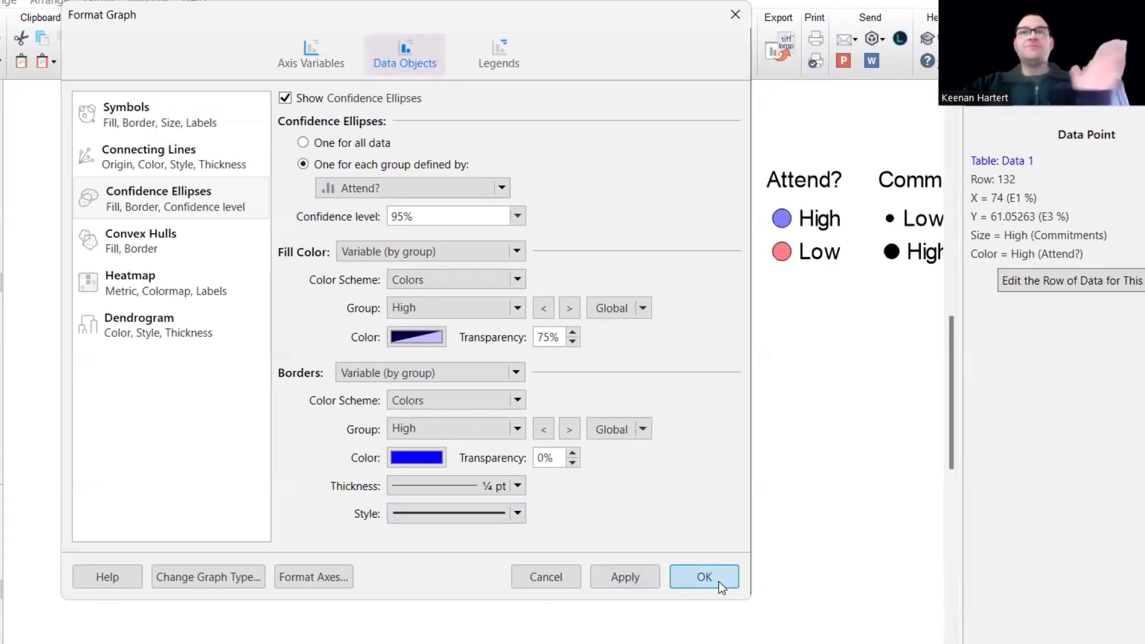
click(887, 602)
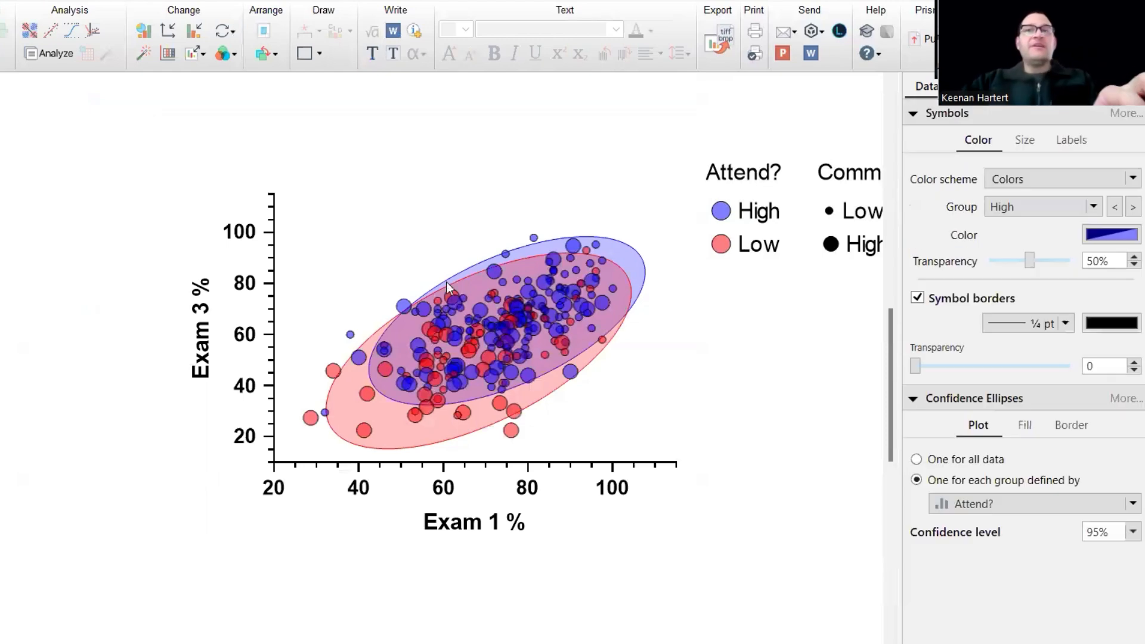
Group the ellipses by Commitments and fill the High group black at 75% transparency.
double_click(510, 326)
click(306, 181)
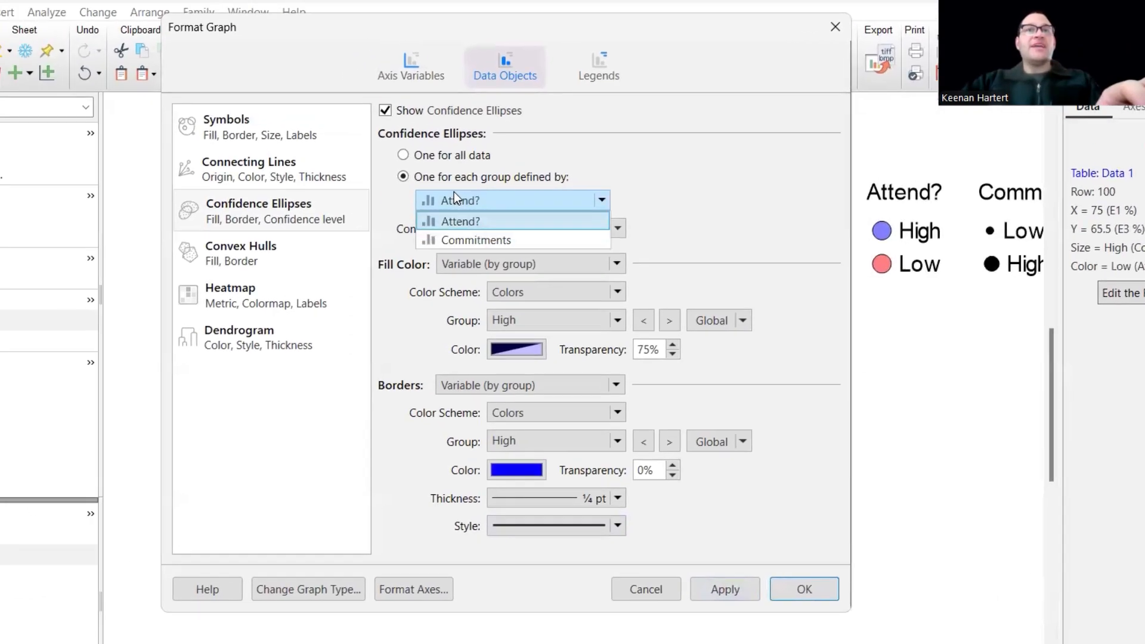
click(460, 240)
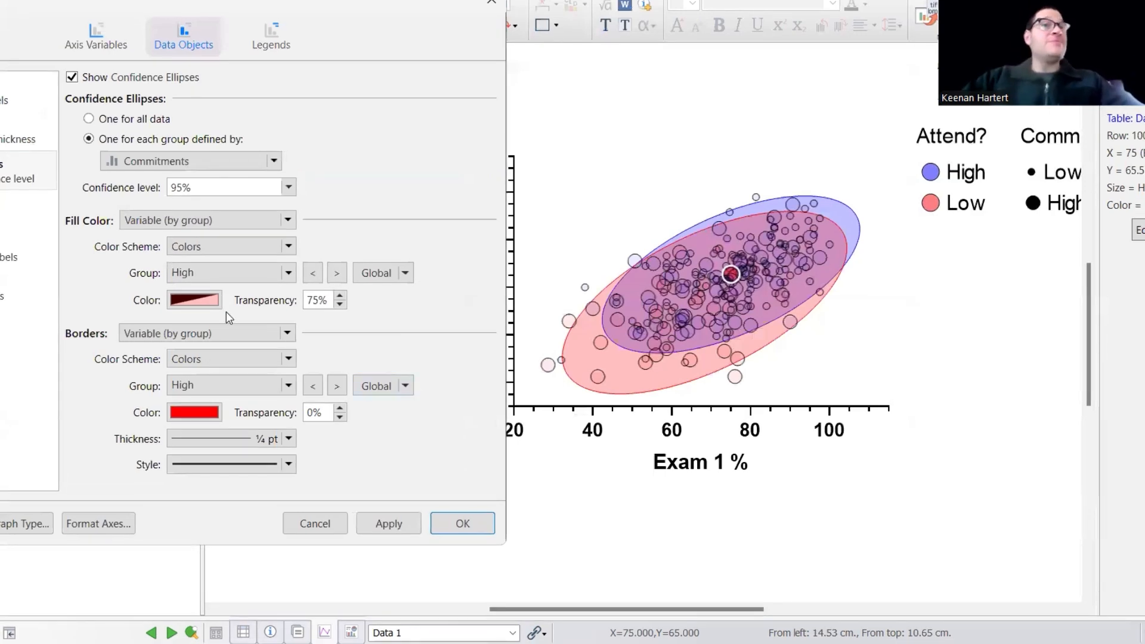
click(205, 300)
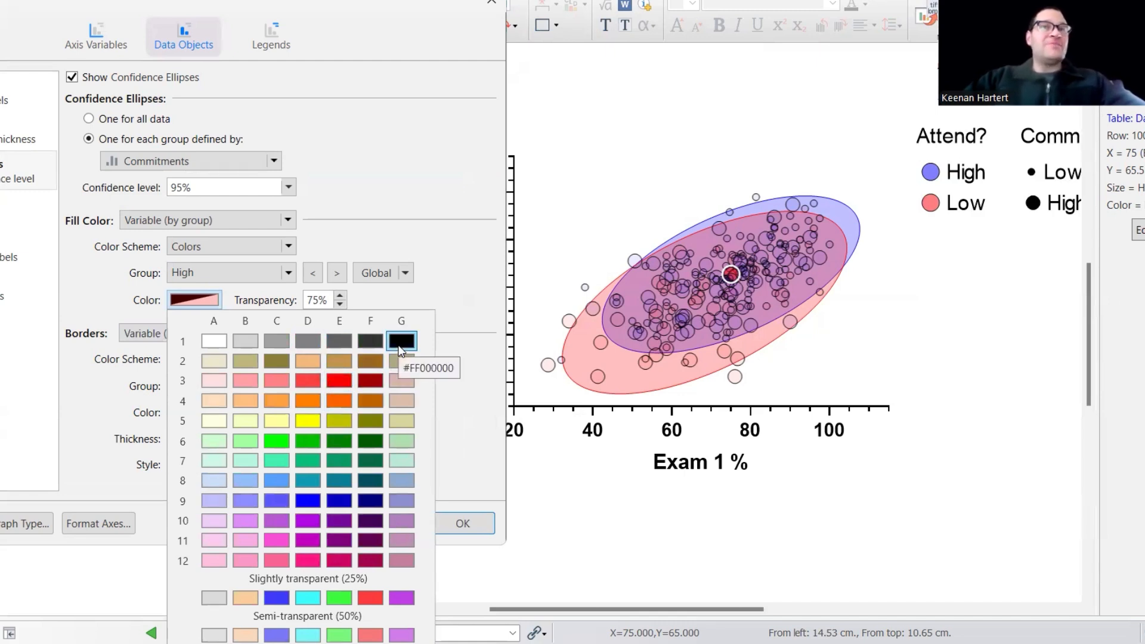
click(401, 341)
drag(321, 300, 304, 302)
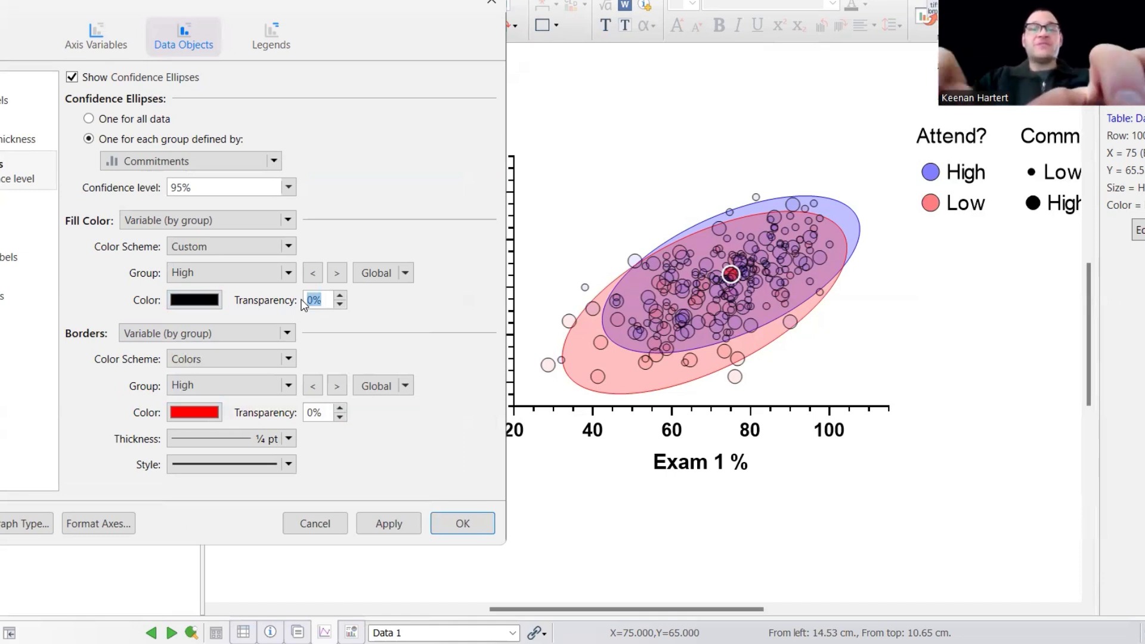
text(75)
Fill the Low group green at 75% transparency and make the ellipse borders black.
click(337, 272)
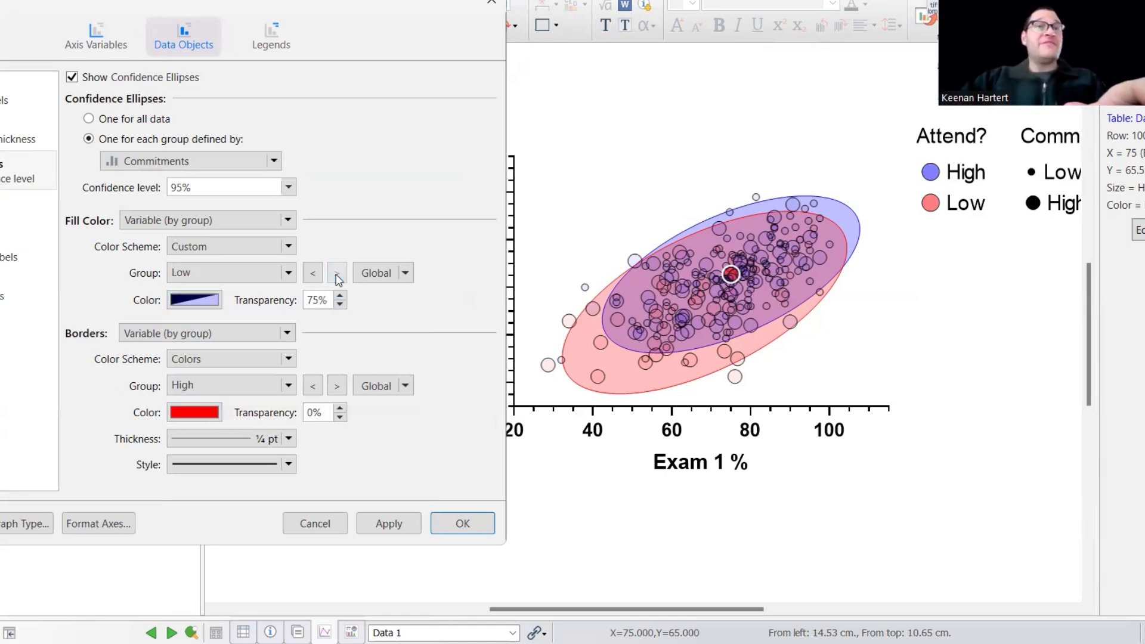
click(199, 301)
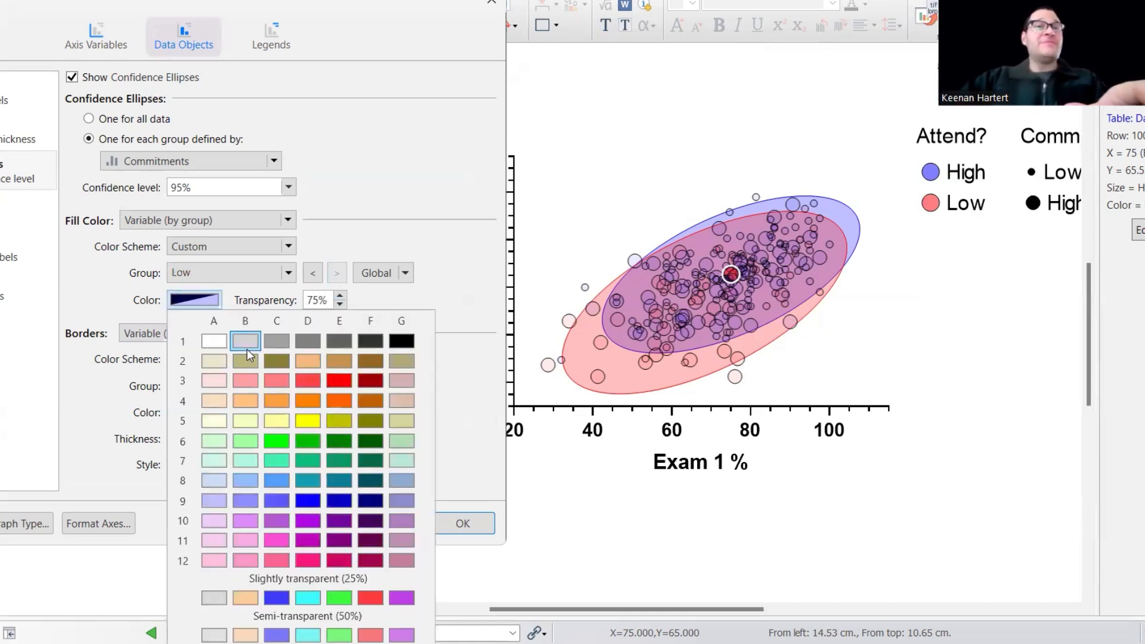
click(278, 442)
drag(325, 300, 308, 301)
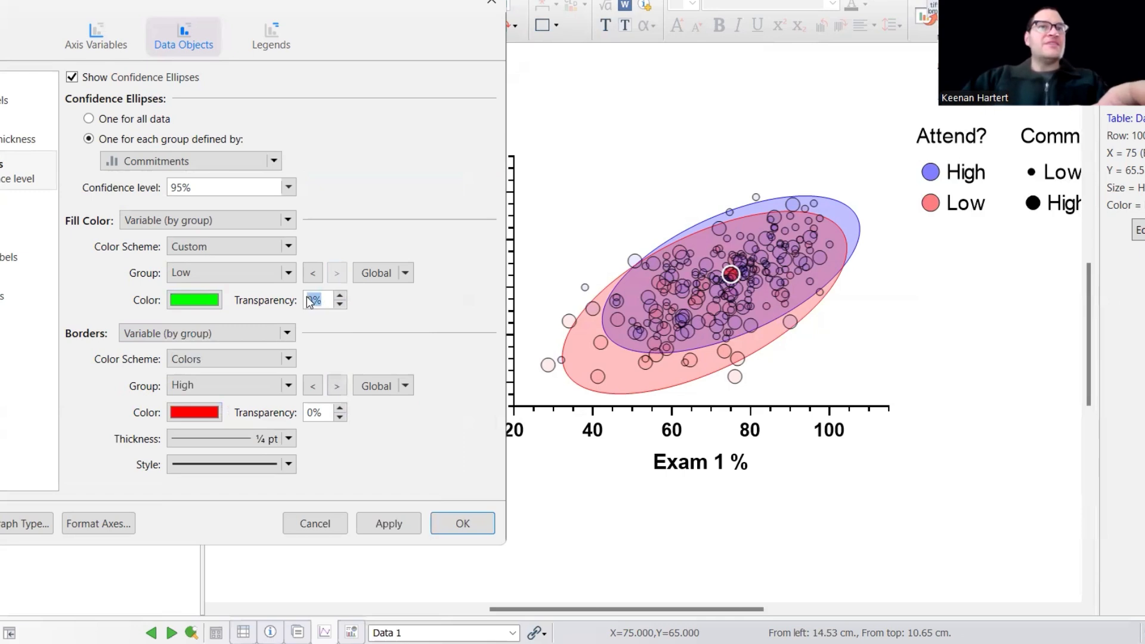
text(75)
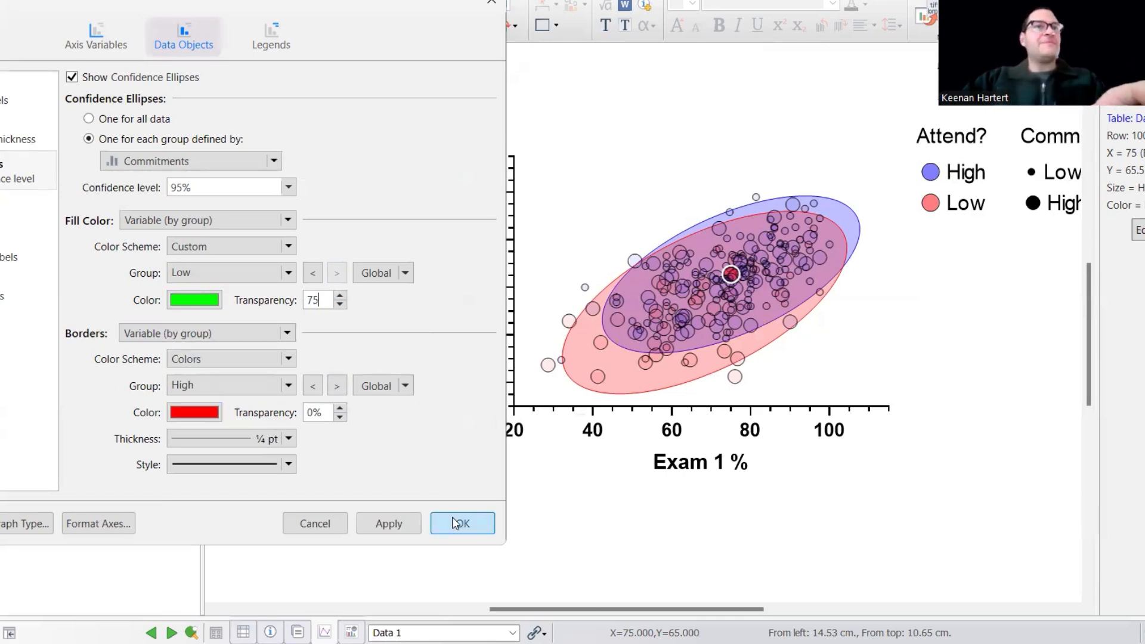
click(205, 412)
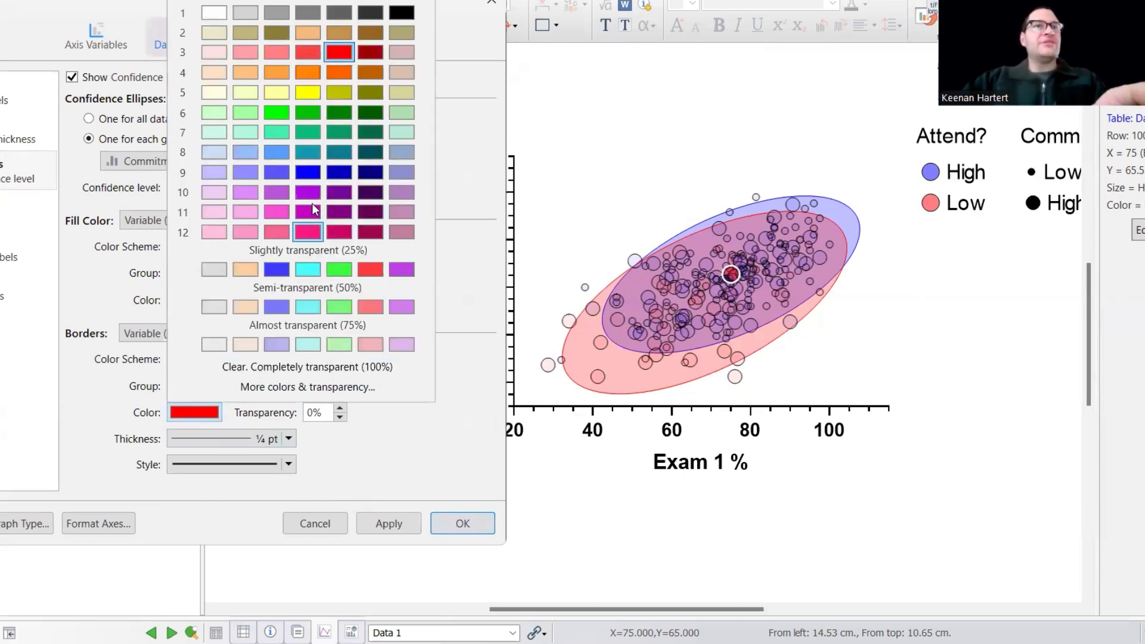
click(401, 12)
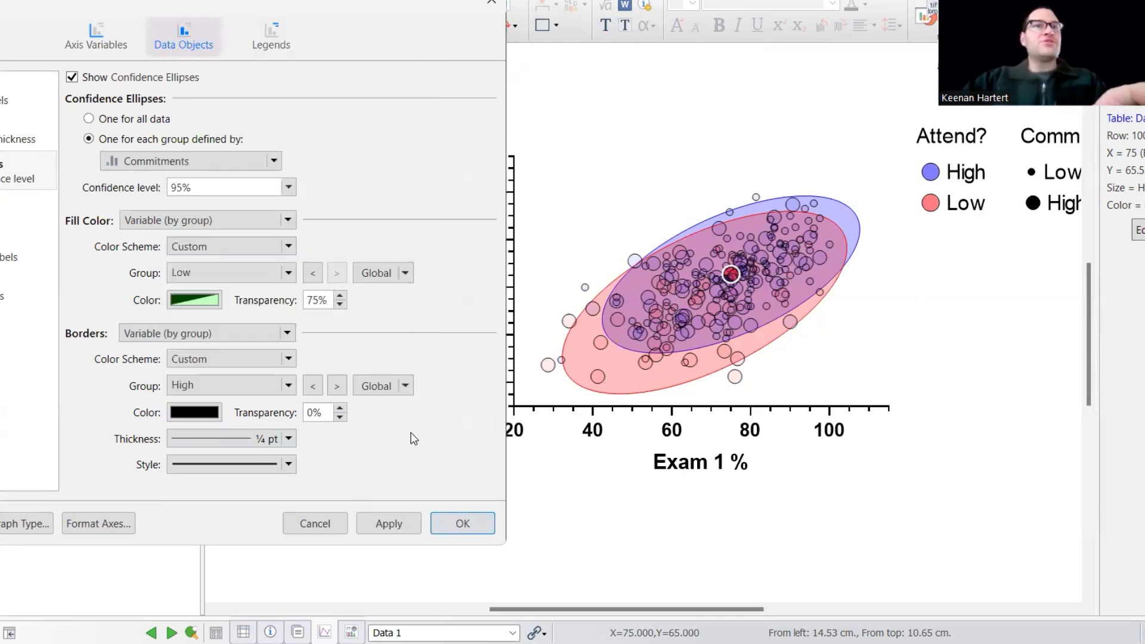
click(442, 523)
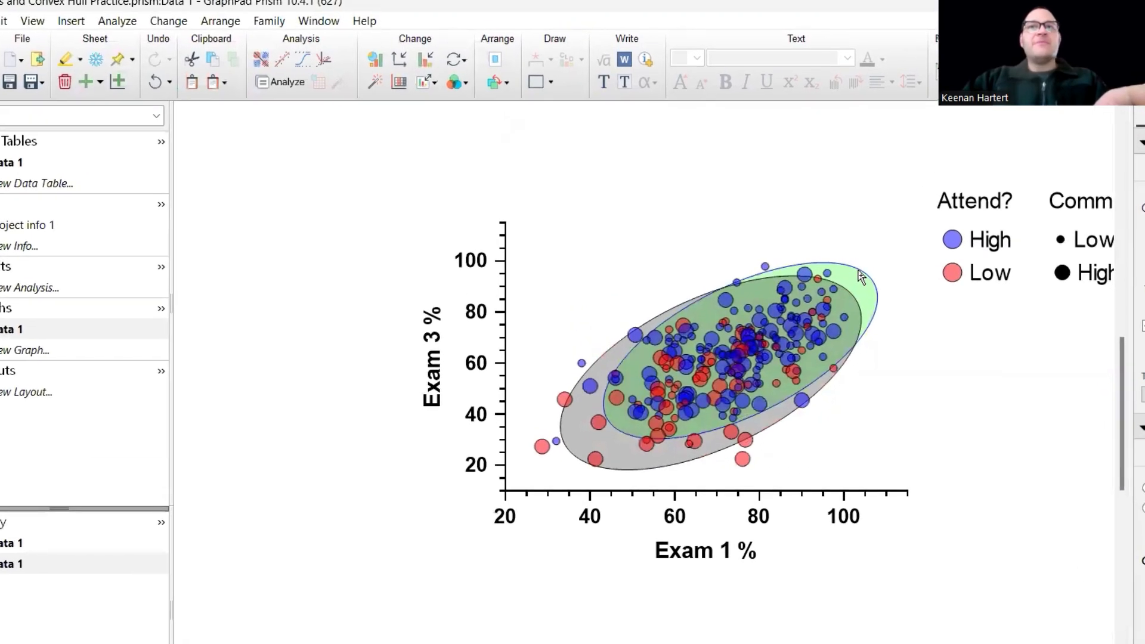
Confirm black borders for all ellipse groups and redraw the ellipses.
double_click(860, 276)
click(714, 329)
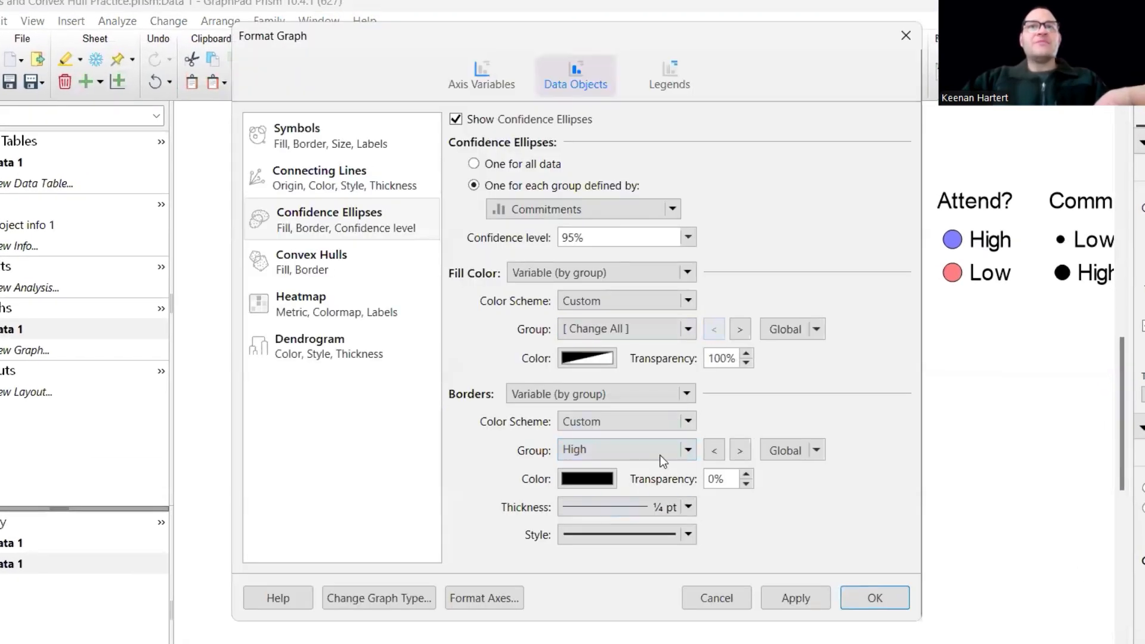
click(587, 479)
click(837, 592)
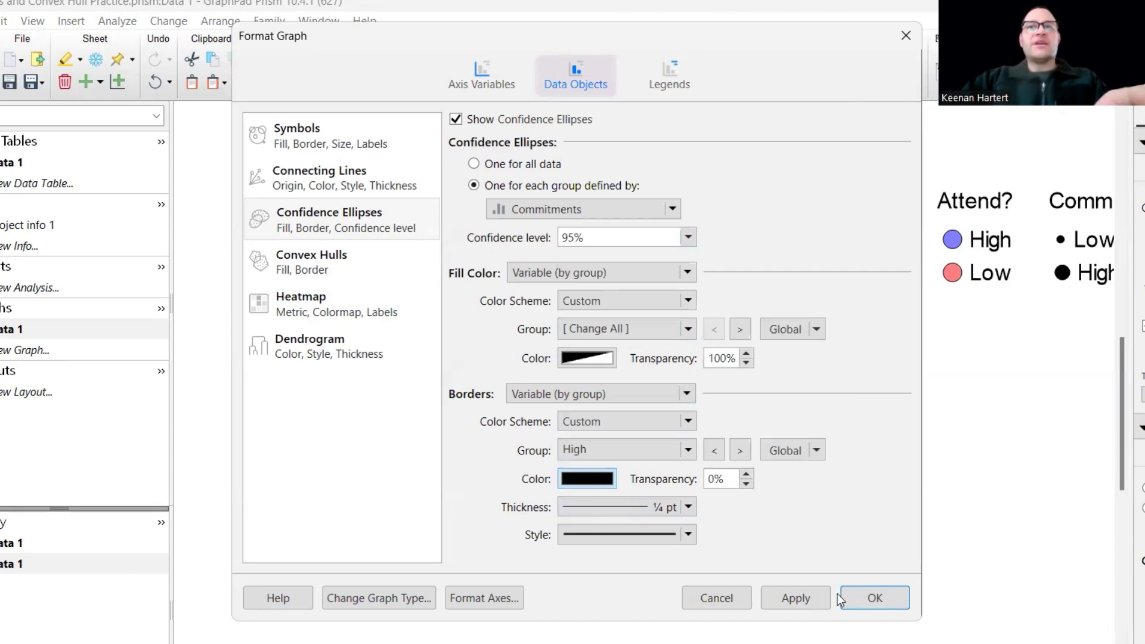
click(871, 597)
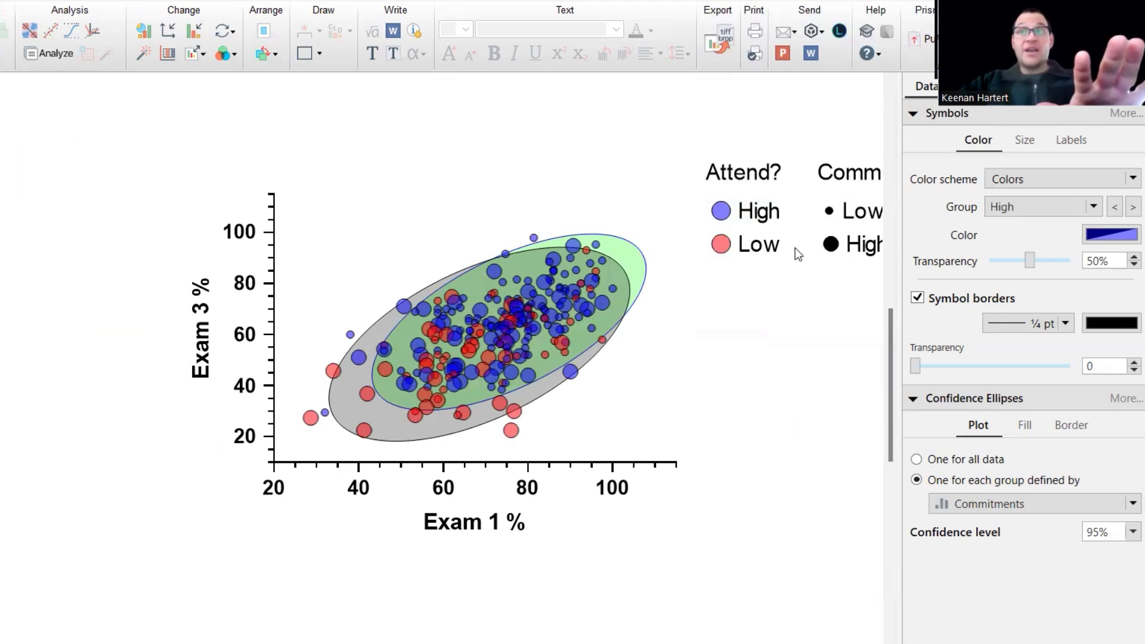
Move the Commitments? legend above the plot's upper-left and check the Low ellipse colours.
drag(844, 245, 313, 260)
click(738, 394)
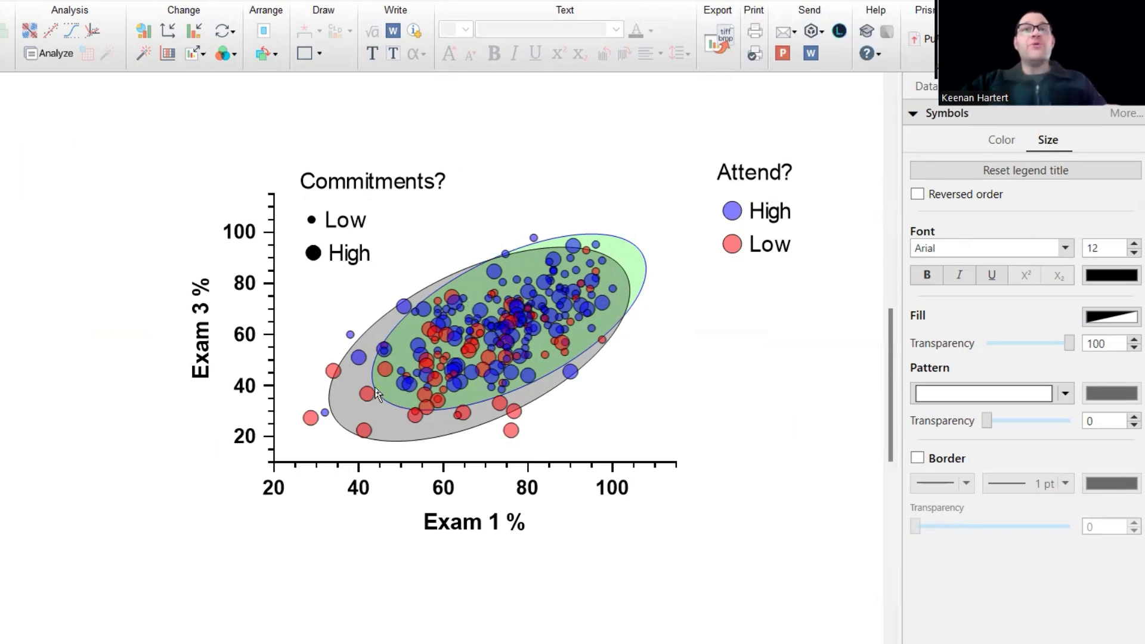
double_click(641, 256)
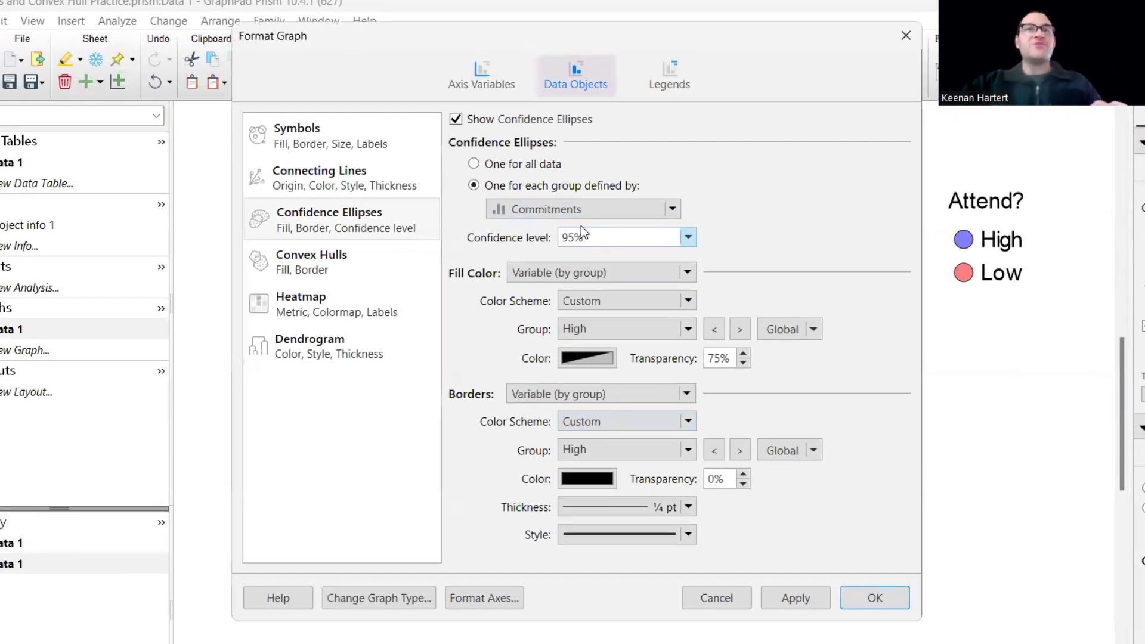
click(740, 330)
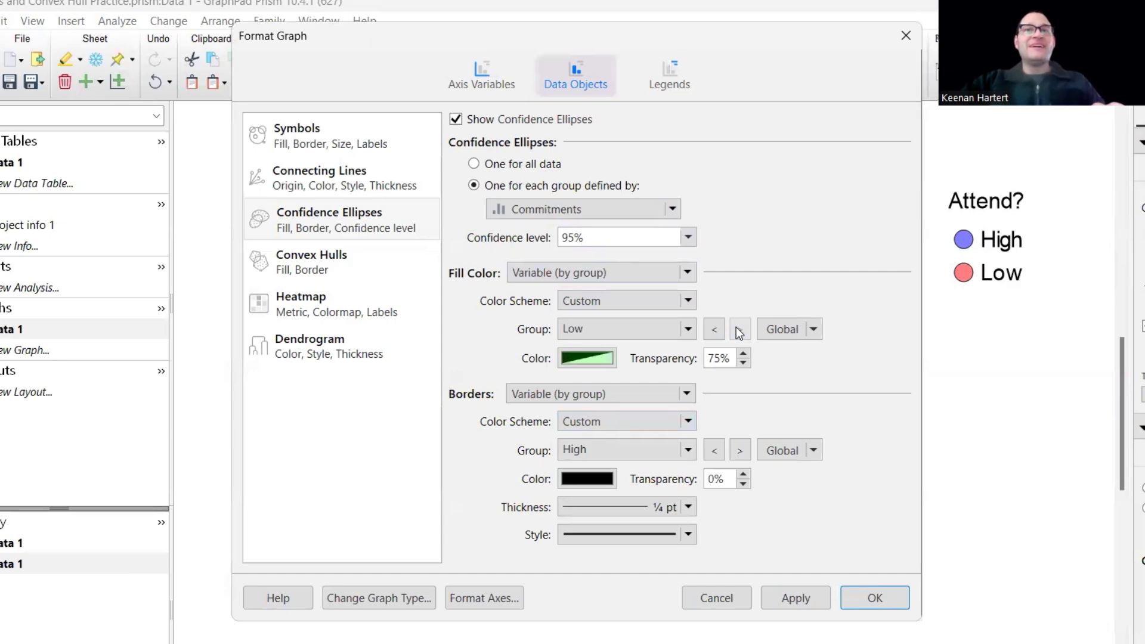
click(595, 481)
click(810, 50)
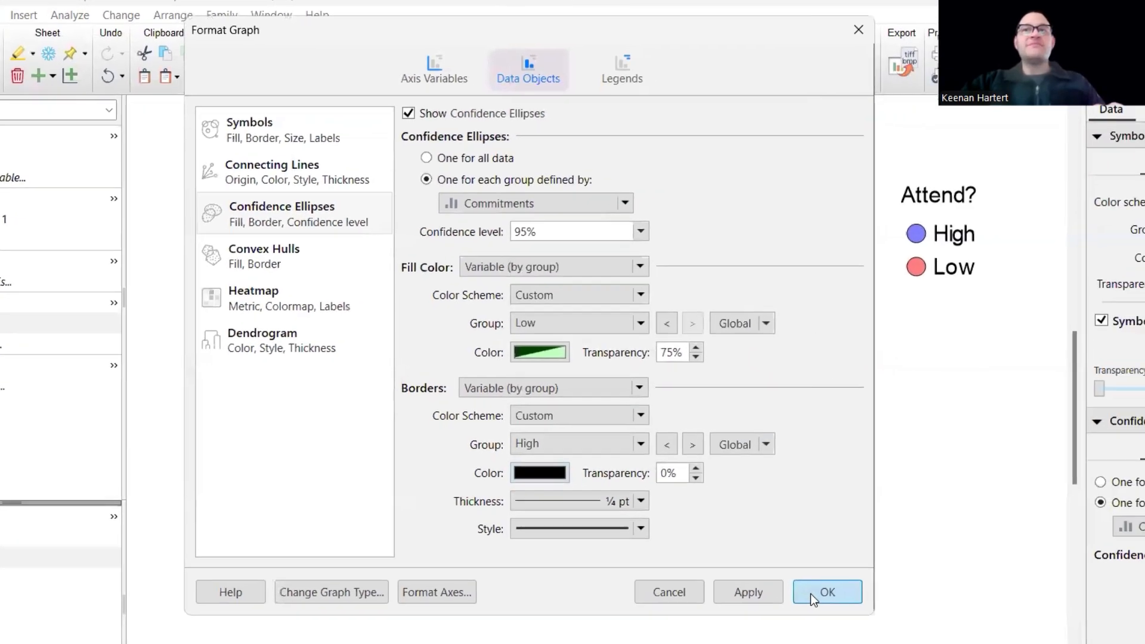
click(858, 600)
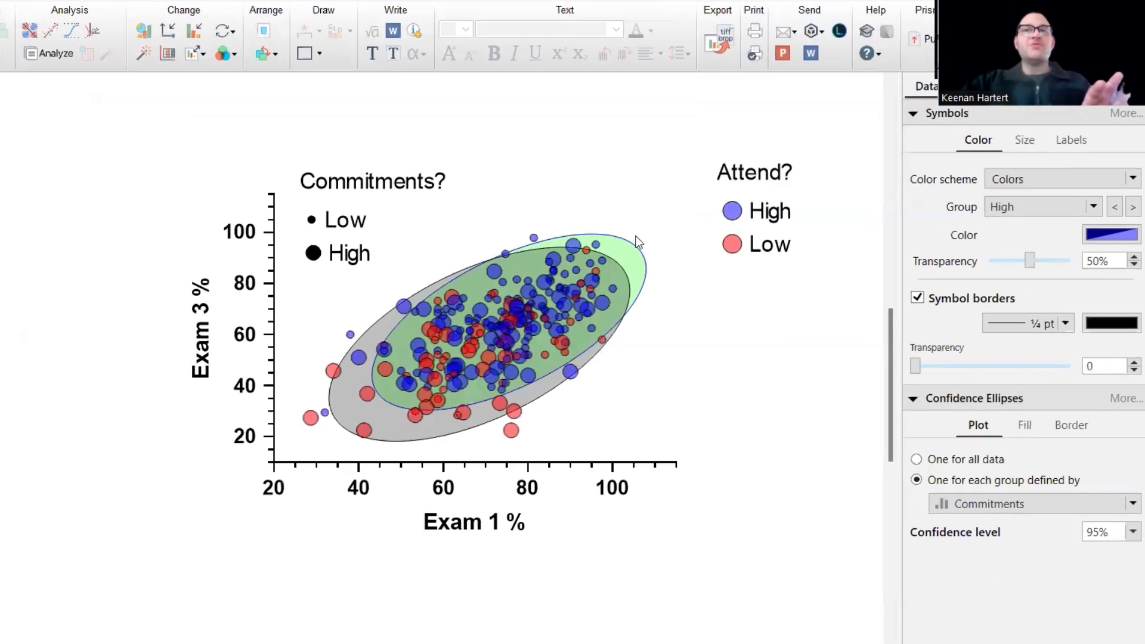
scroll(658, 331, up, 1)
ctrl+scroll(660, 325, up, 1)
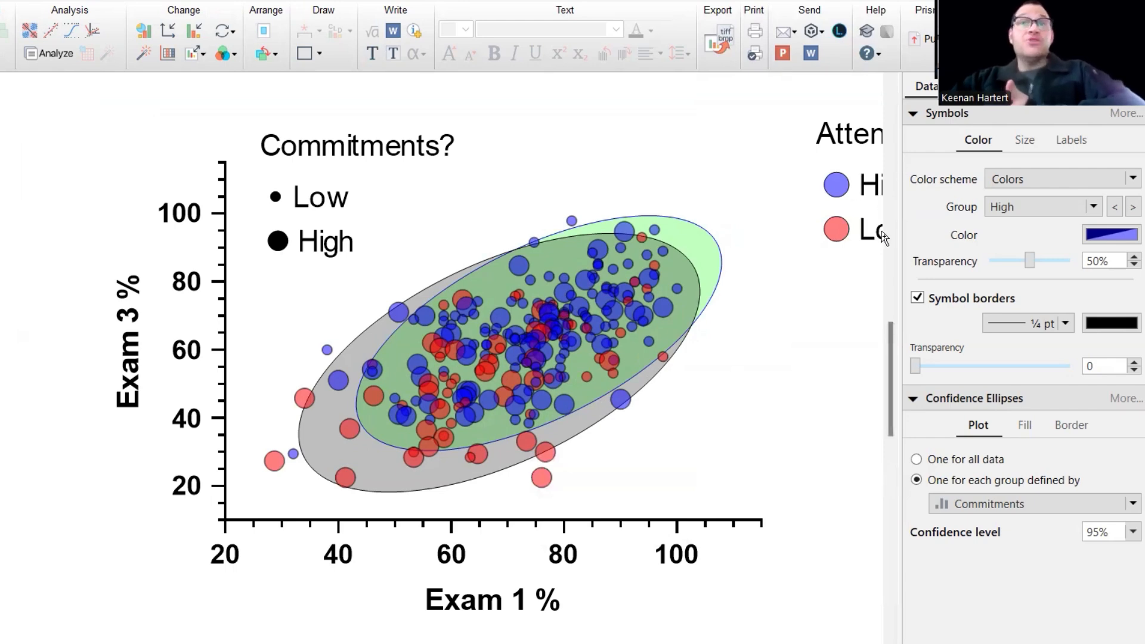
mouse_move(531, 380)
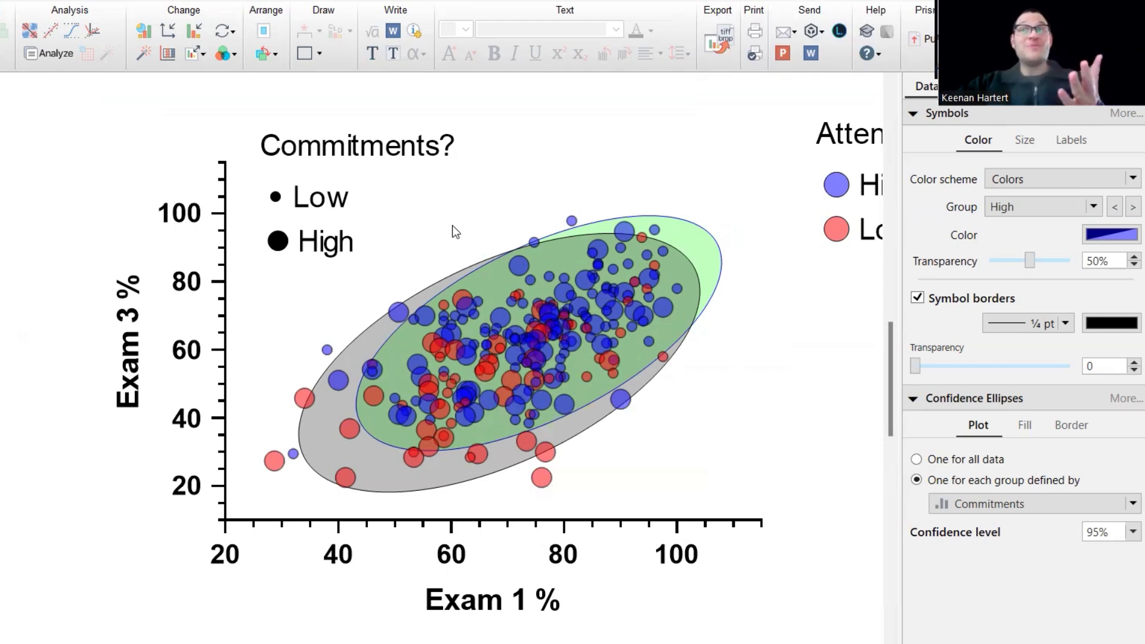
scroll(739, 321, down, 1)
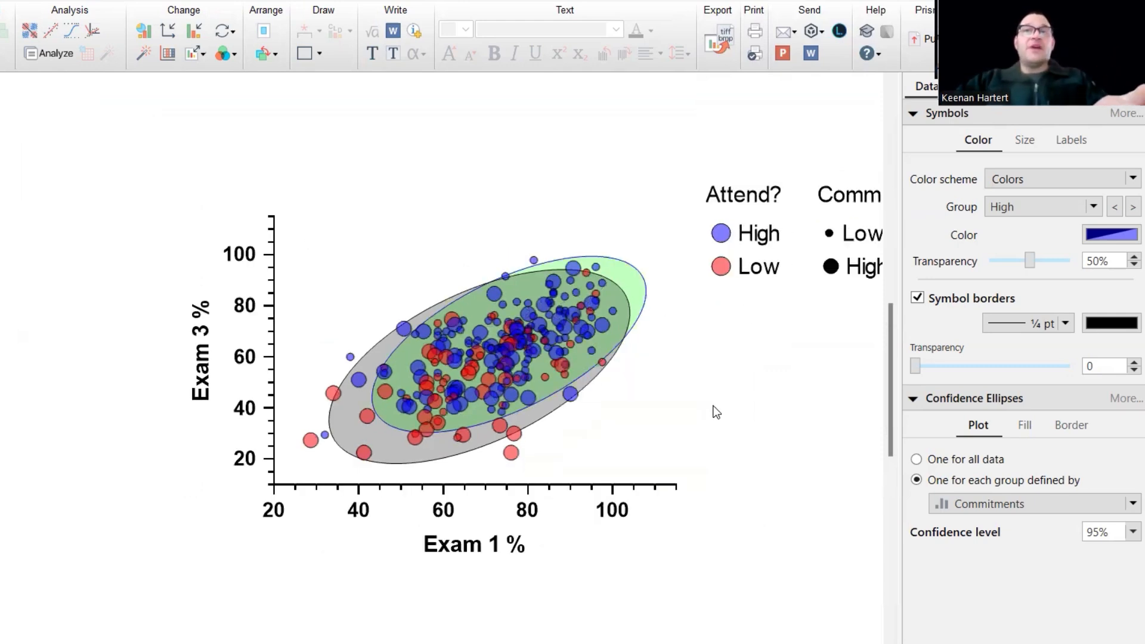
Regroup the confidence ellipses by Attend? and raise their confidence level to 99%.
key(Up)
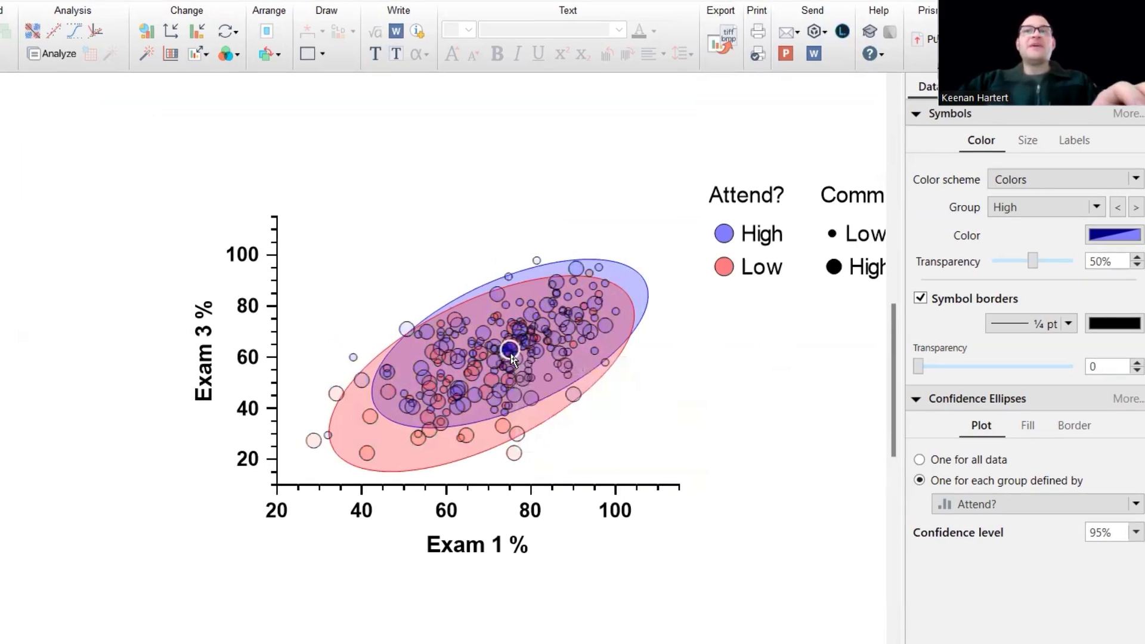
double_click(512, 358)
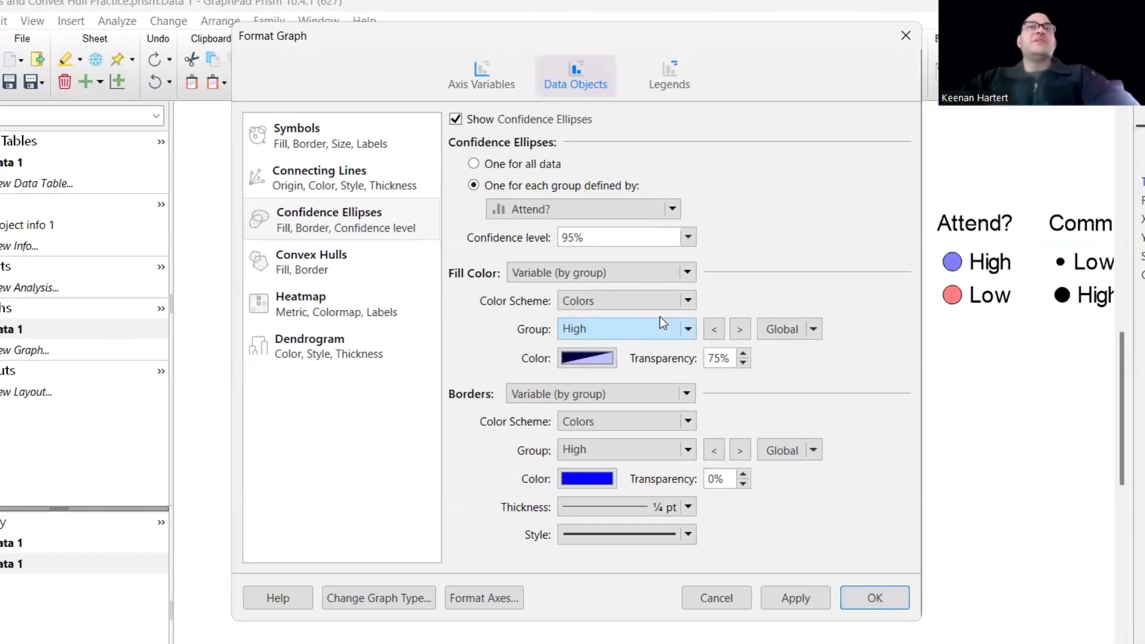
click(689, 238)
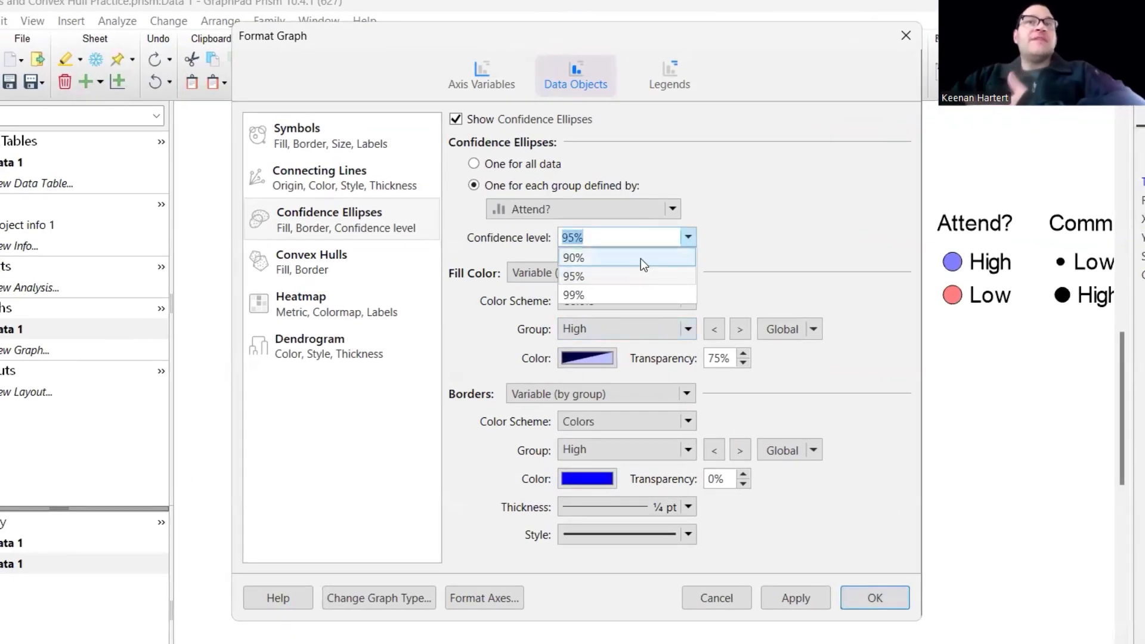
click(593, 237)
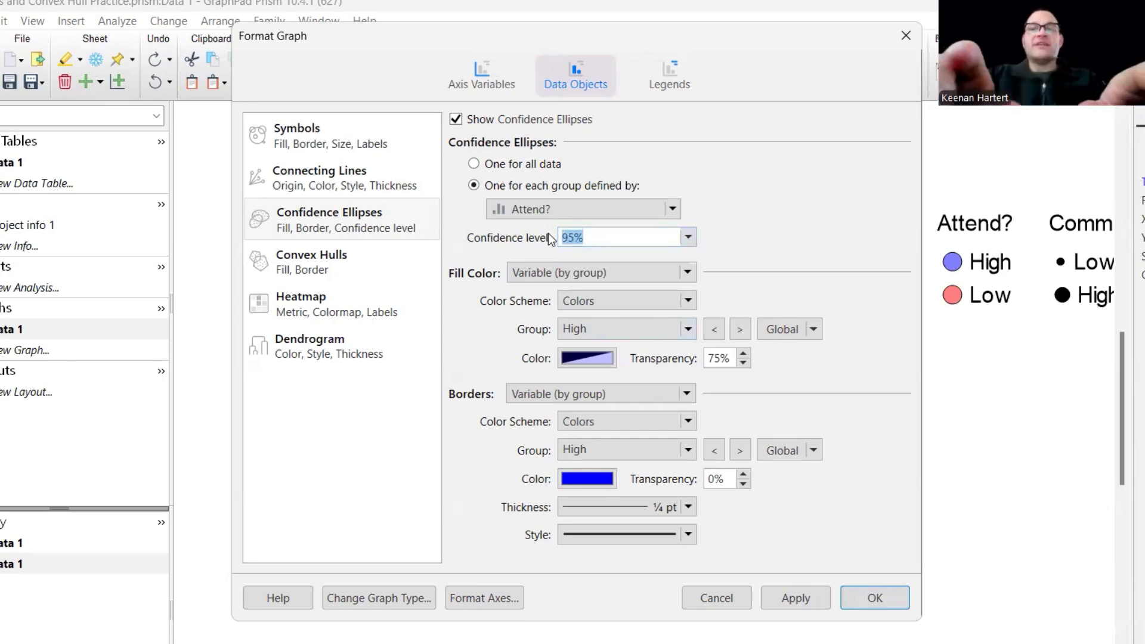
text(99)
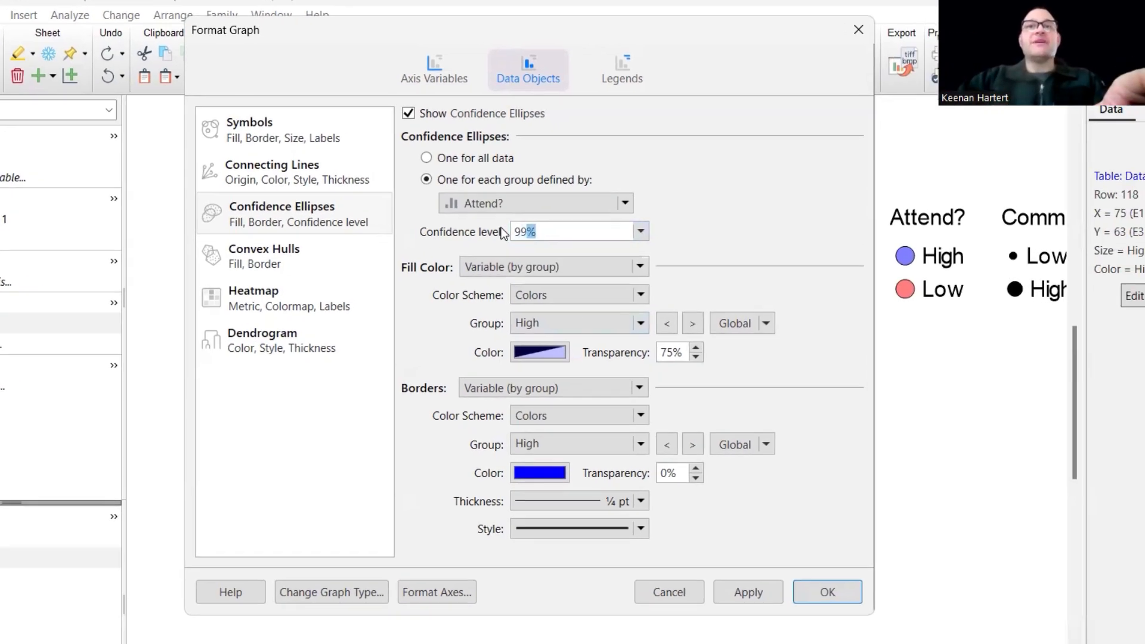
key(Return)
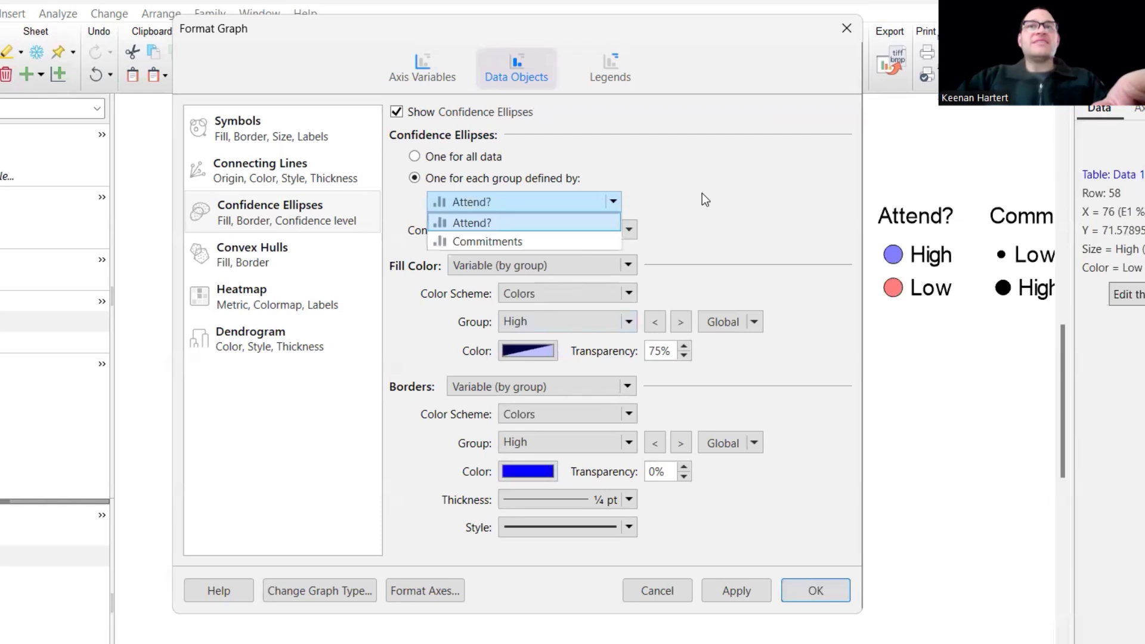
click(549, 230)
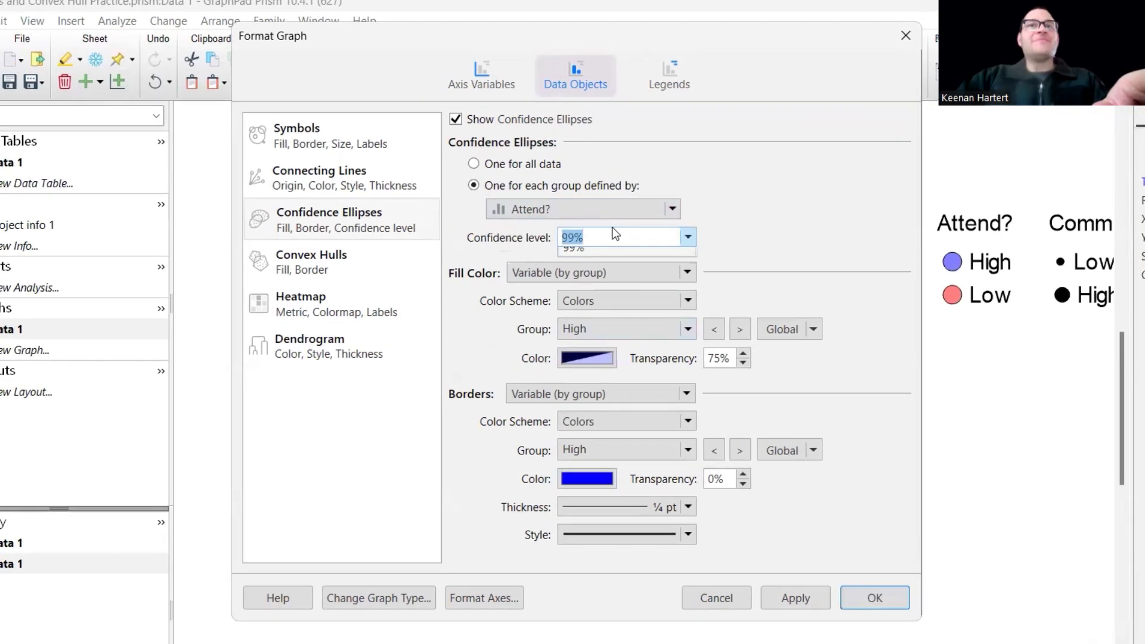
click(547, 235)
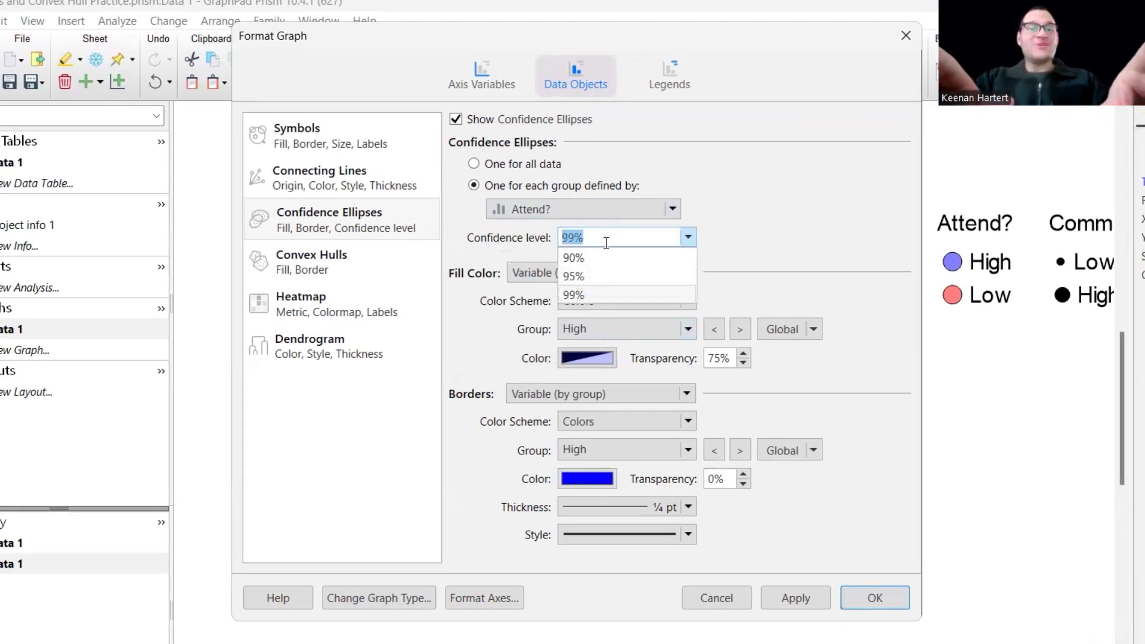
key(Tab)
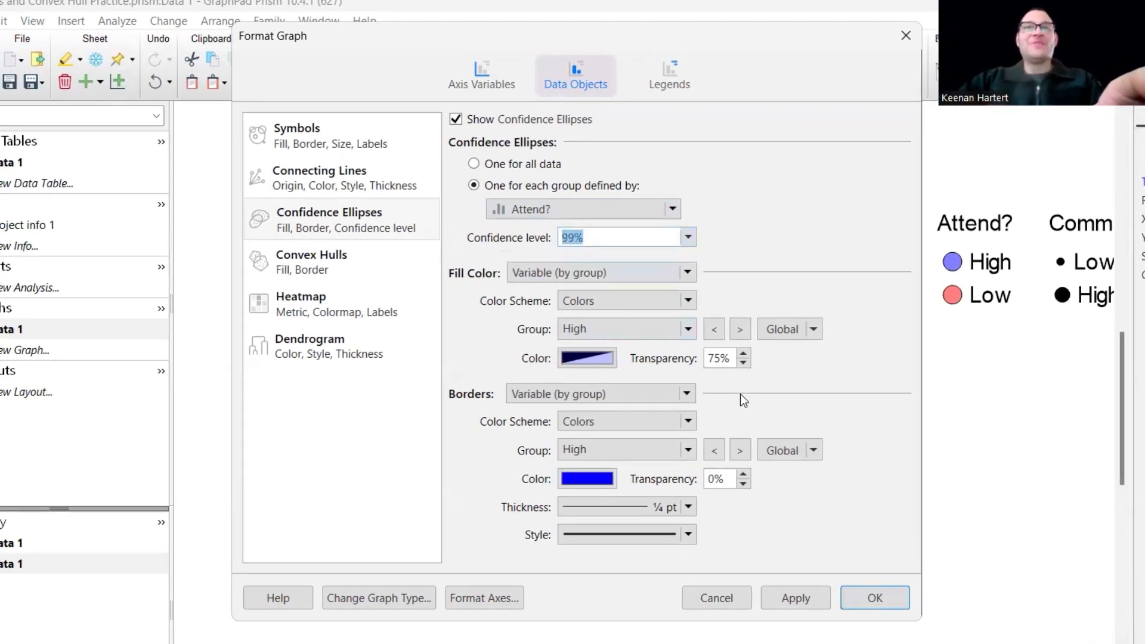
text(50)
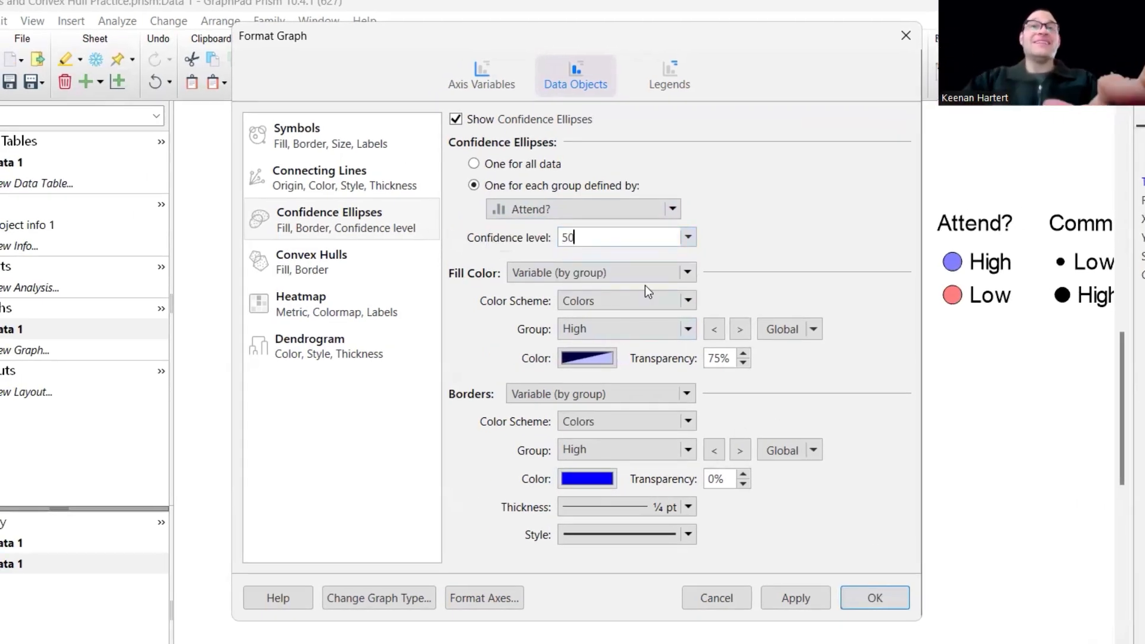
click(796, 599)
click(879, 603)
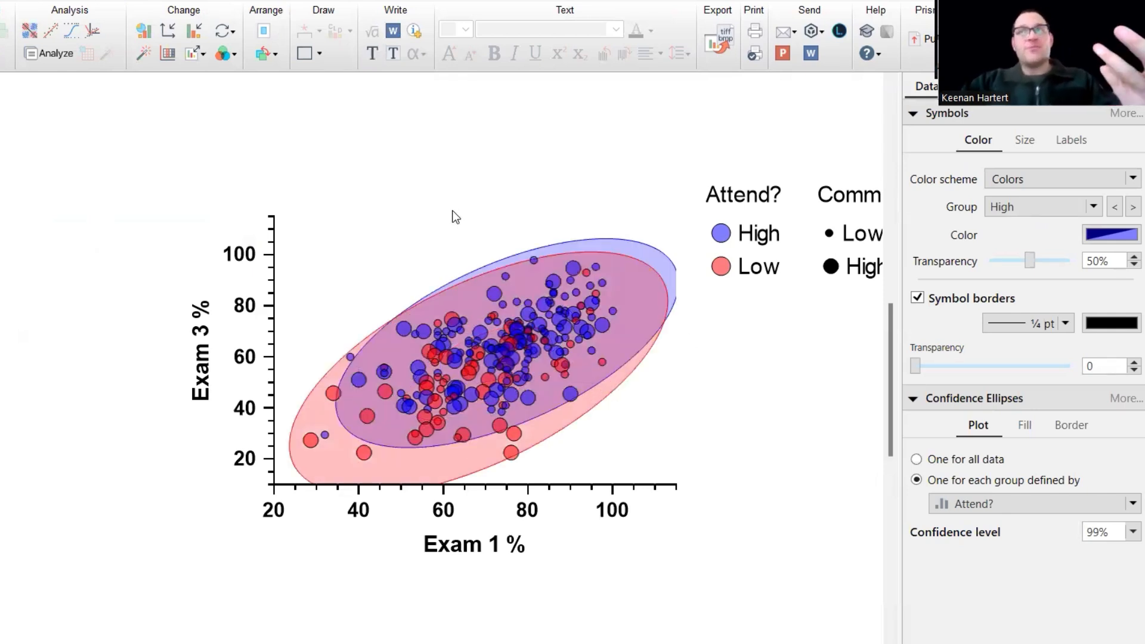
Replace the confidence ellipses with convex hulls per Attend? group and preview them.
double_click(463, 309)
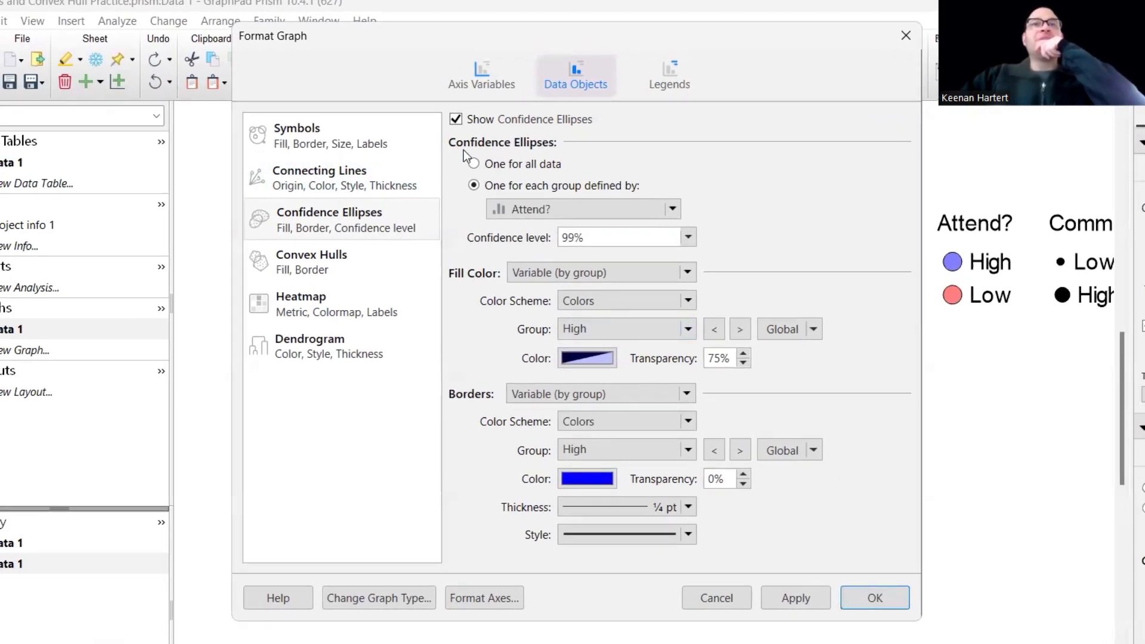
click(507, 121)
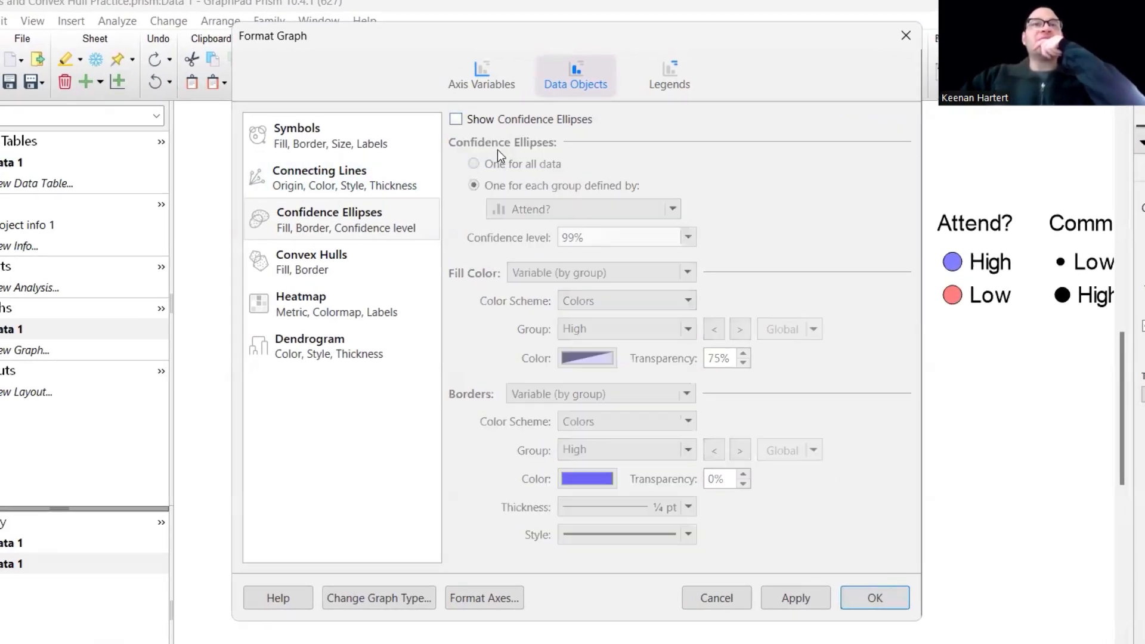
click(339, 264)
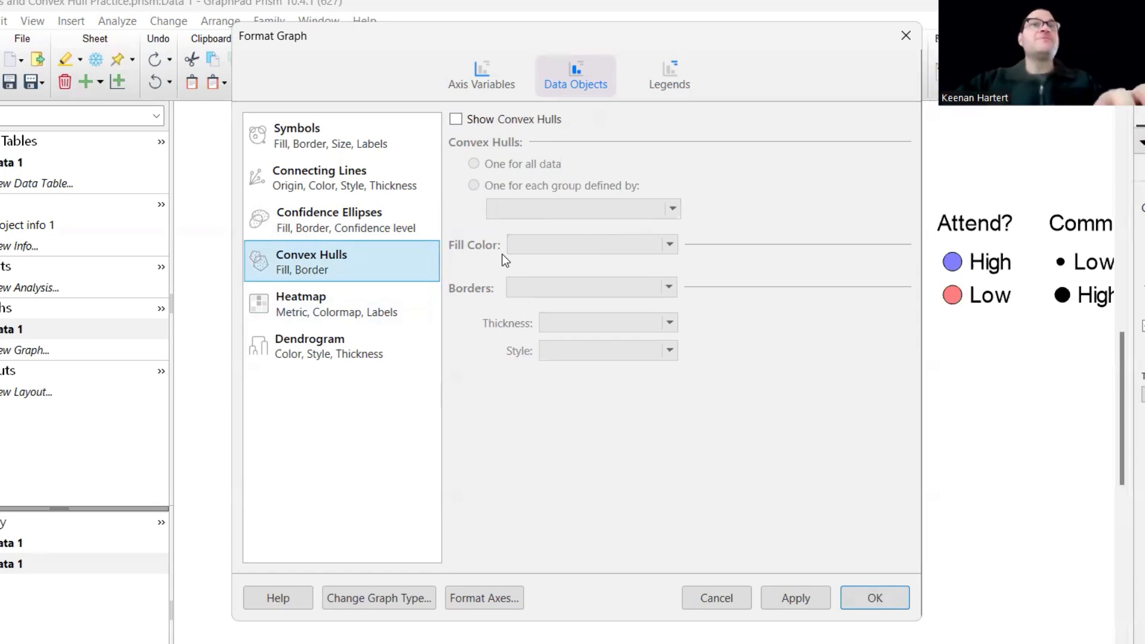
click(507, 121)
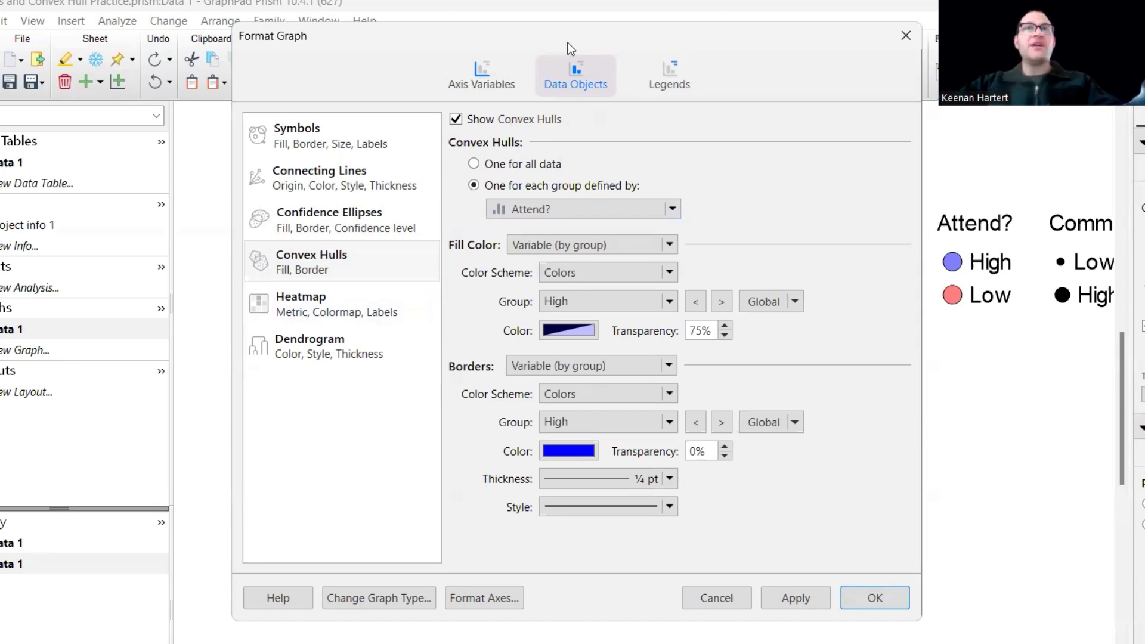
drag(569, 37, 123, 20)
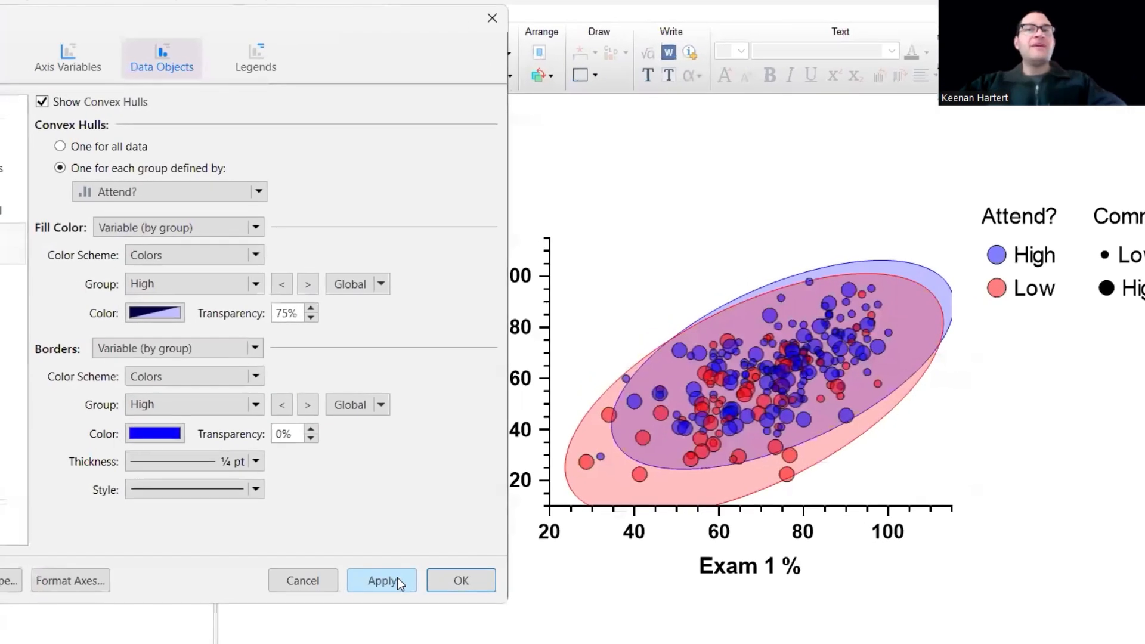
click(338, 587)
Accept the convex hulls and delete the duplicate Attend? hull legend.
click(462, 581)
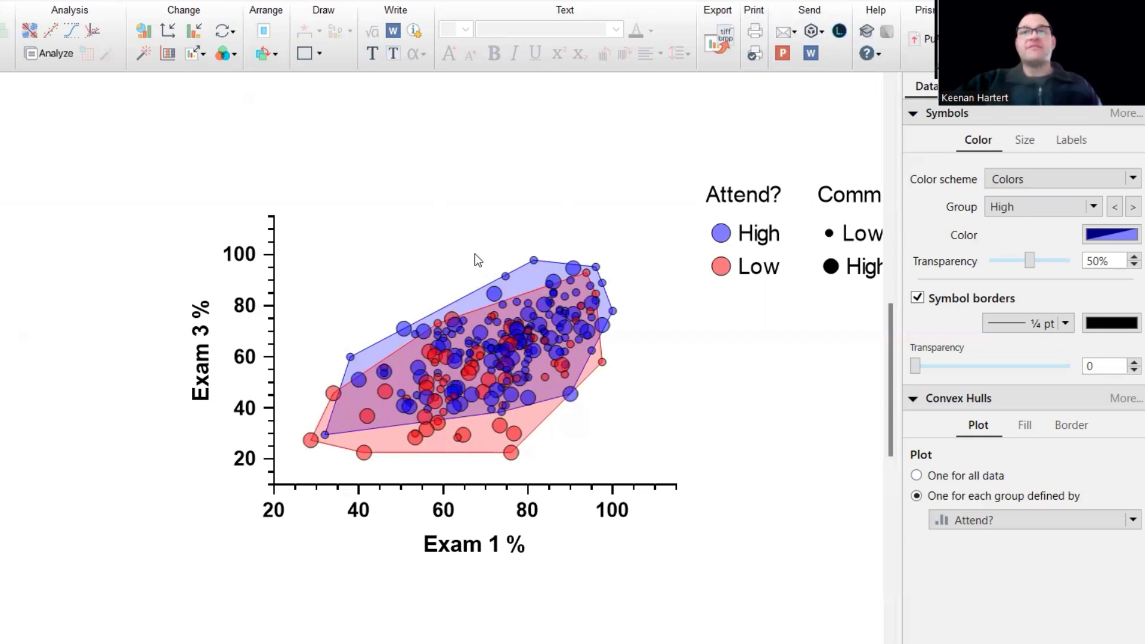
mouse_move(455, 328)
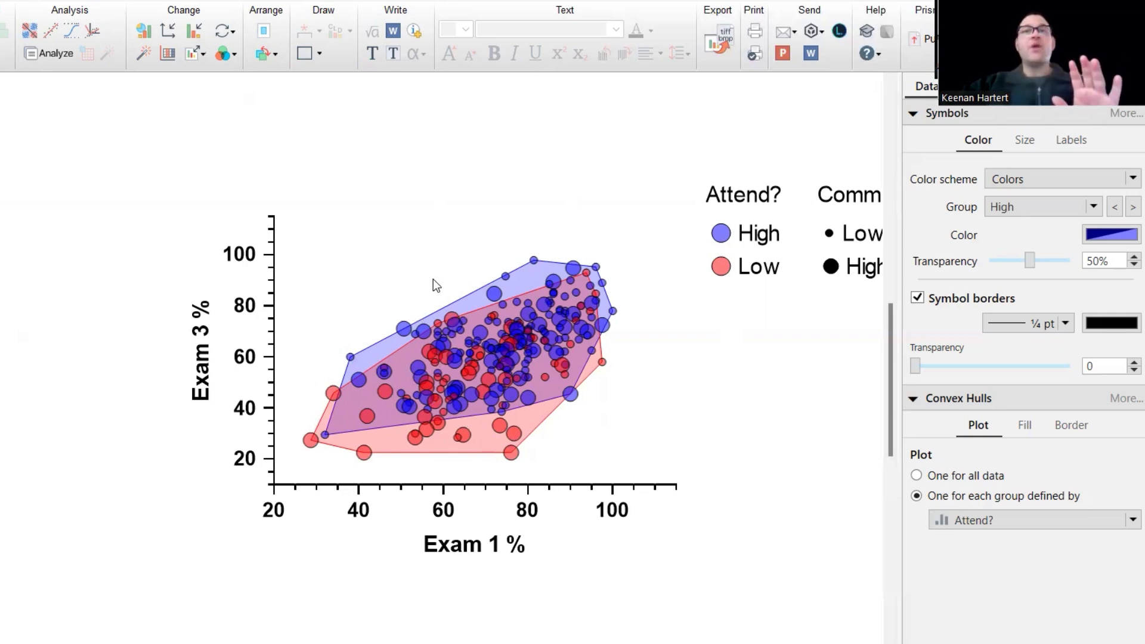
mouse_move(500, 384)
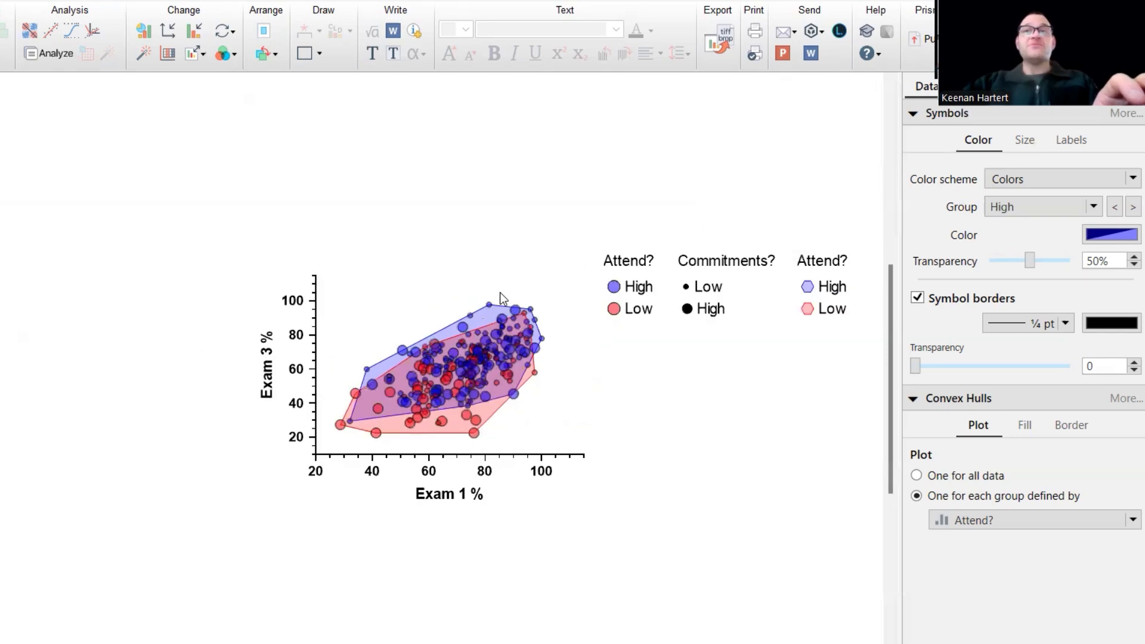
click(811, 301)
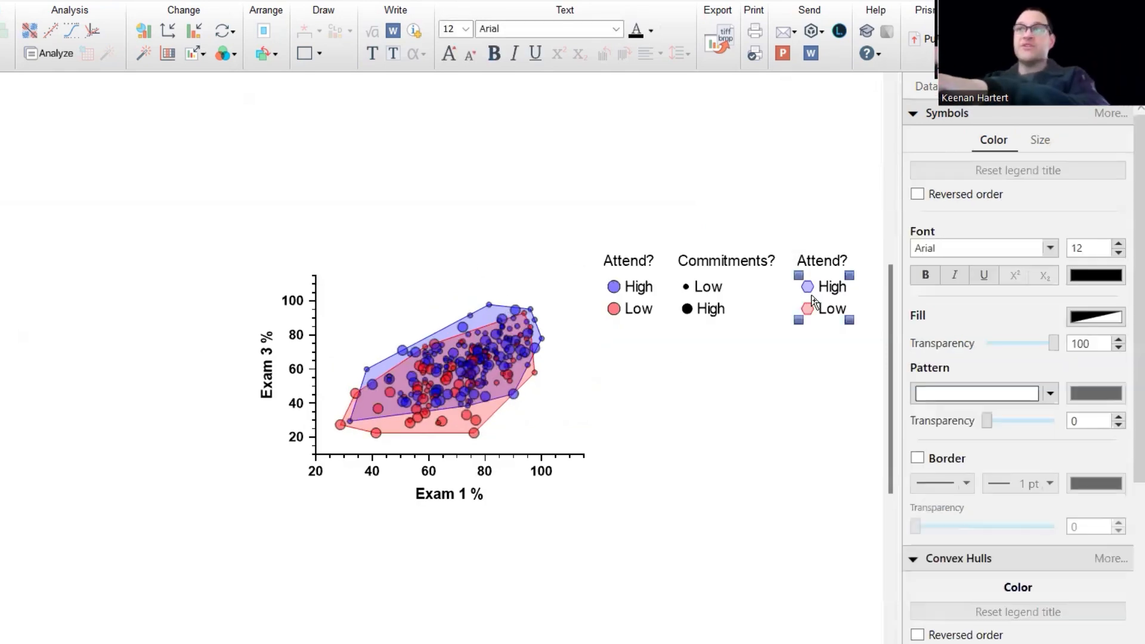
key(Delete)
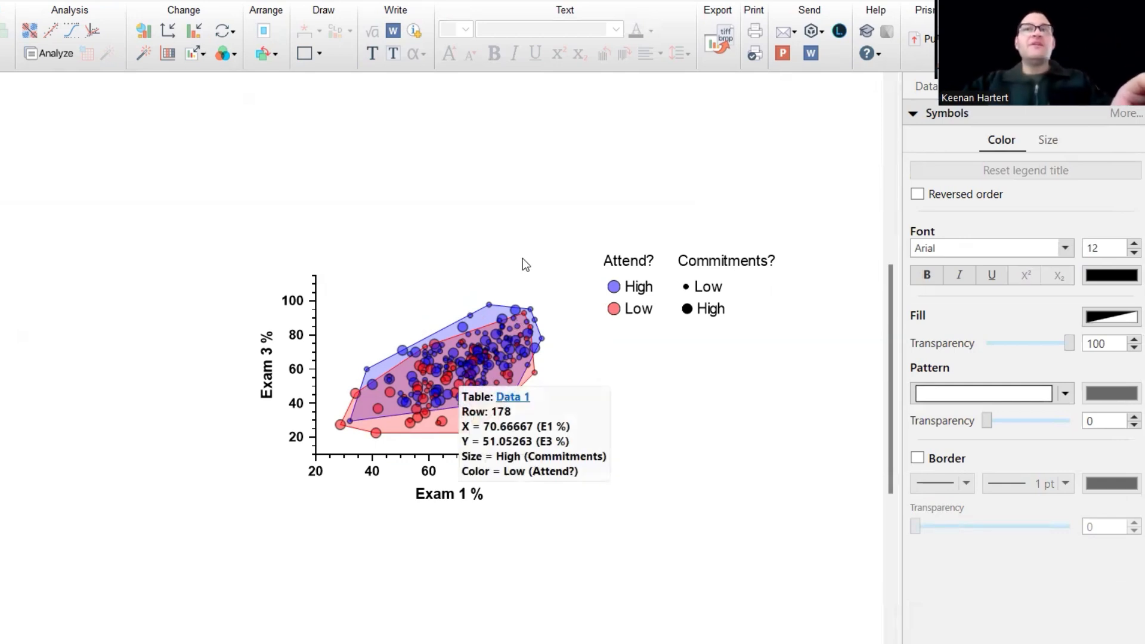
scroll(523, 259, up, 1)
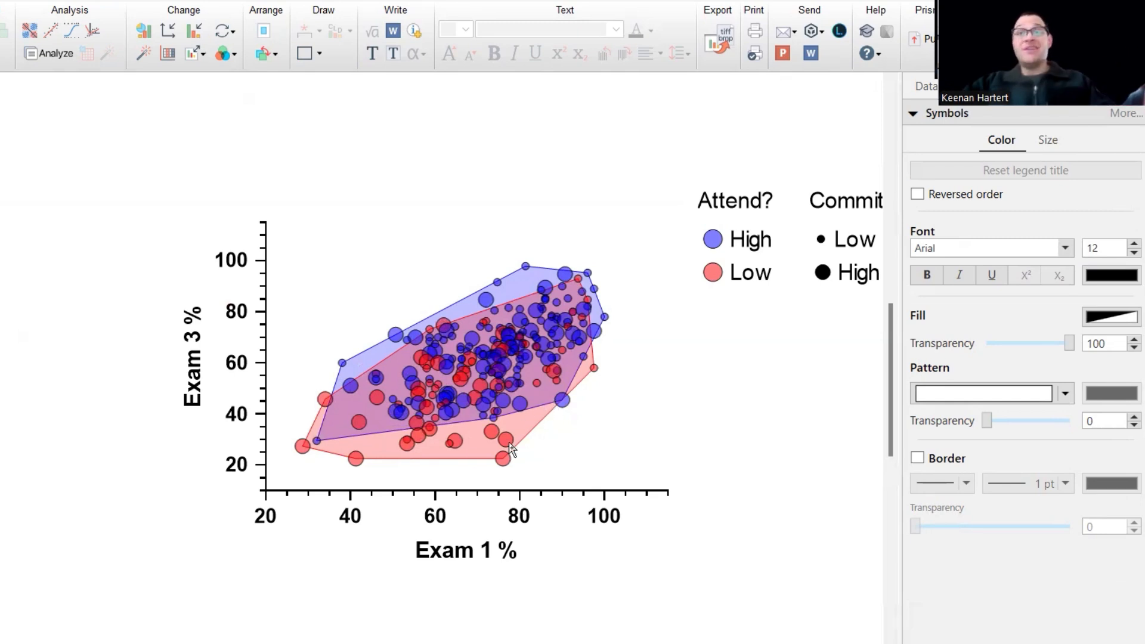
click(437, 516)
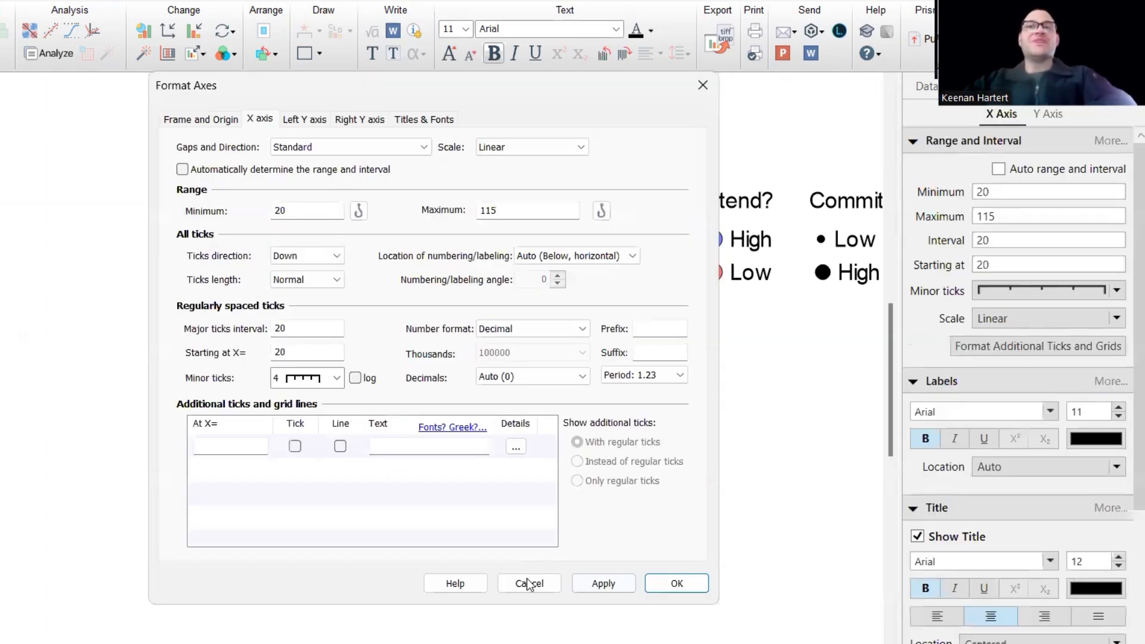
key(Escape)
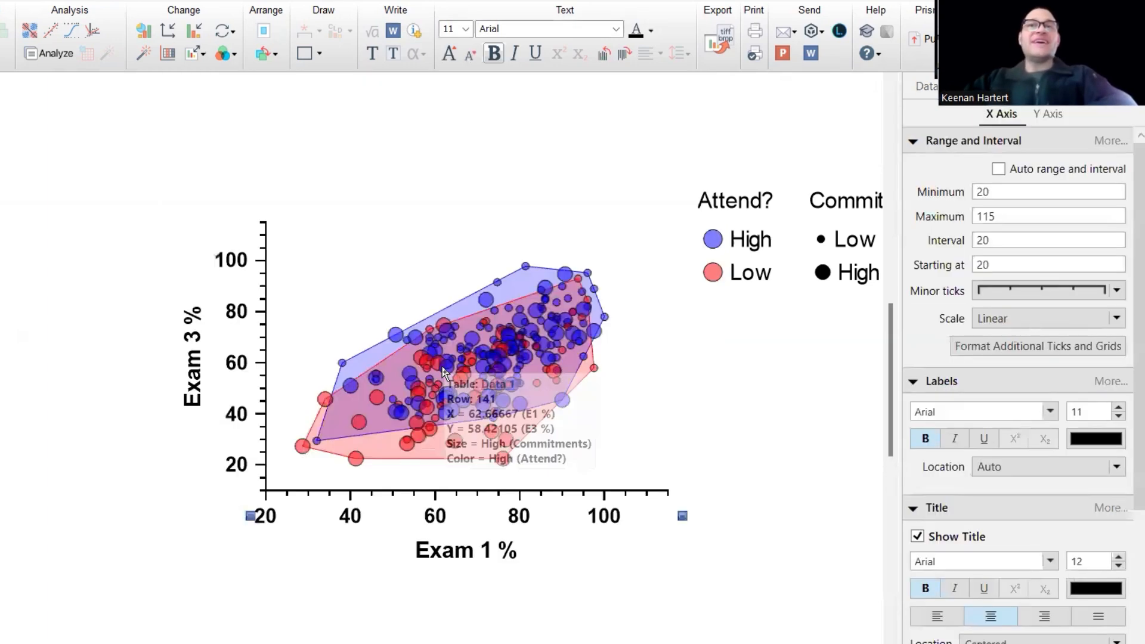
double_click(442, 369)
click(250, 46)
click(234, 92)
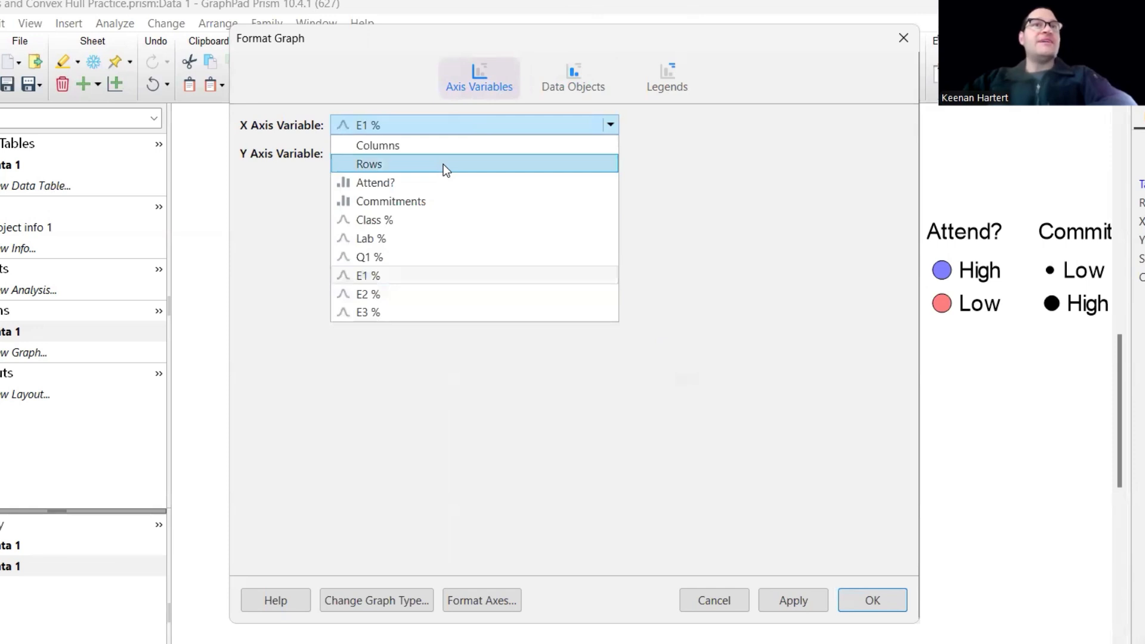
click(443, 123)
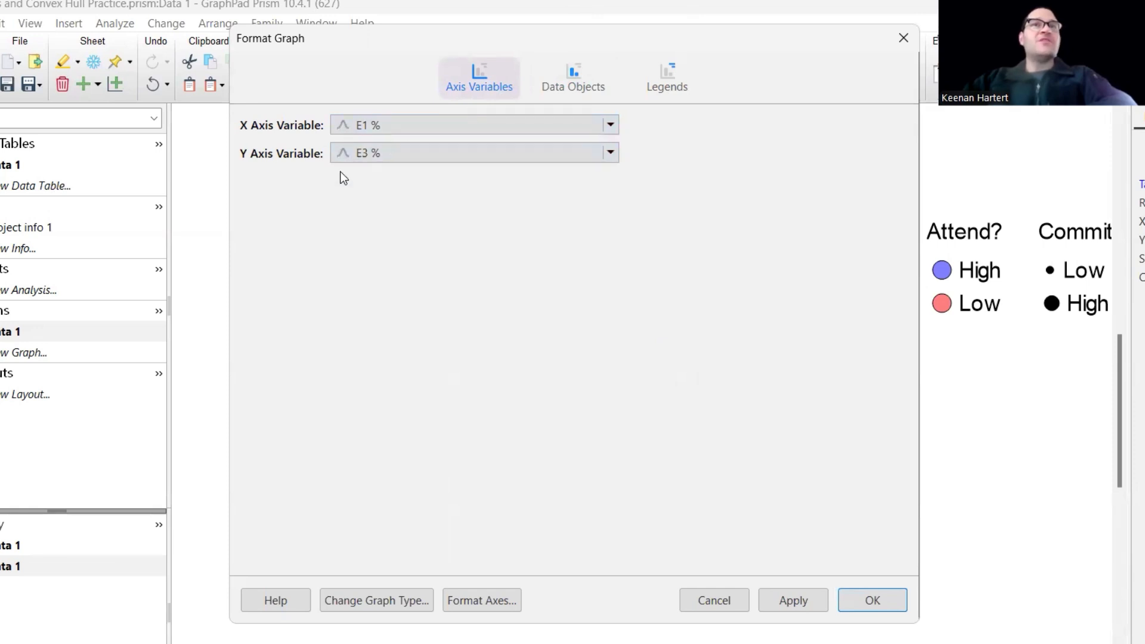
click(577, 77)
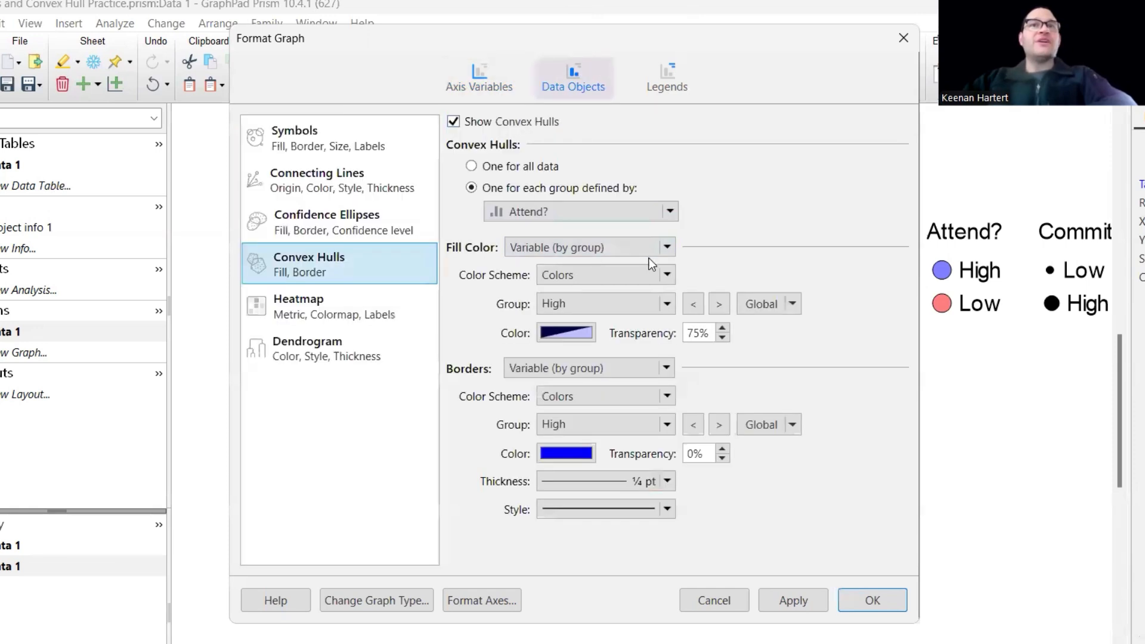
click(358, 229)
click(502, 119)
click(549, 213)
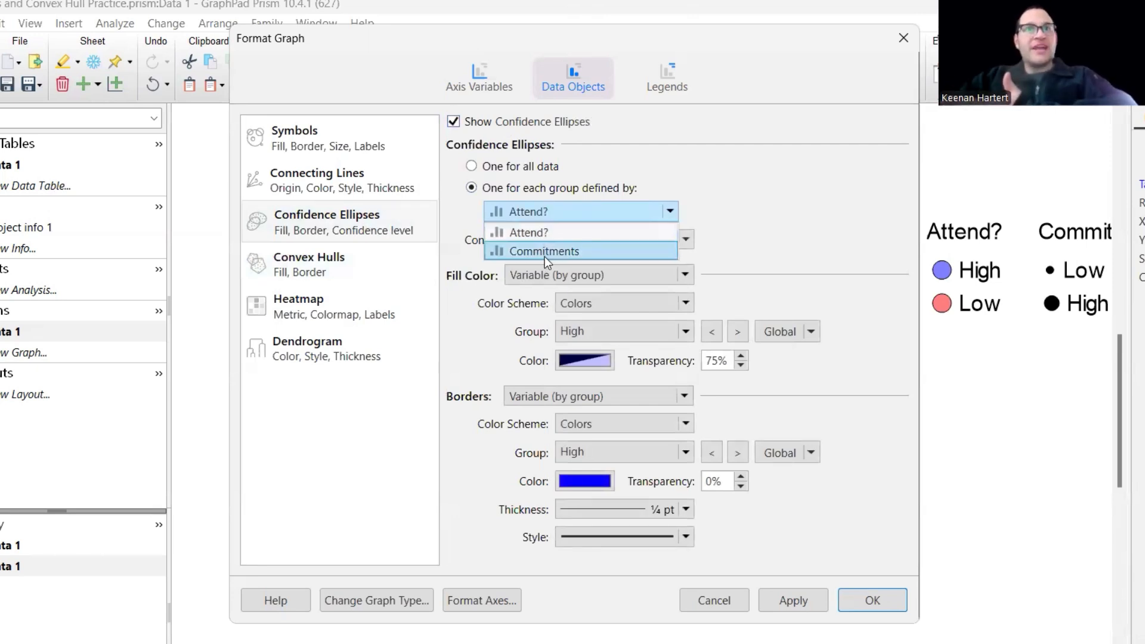
click(527, 229)
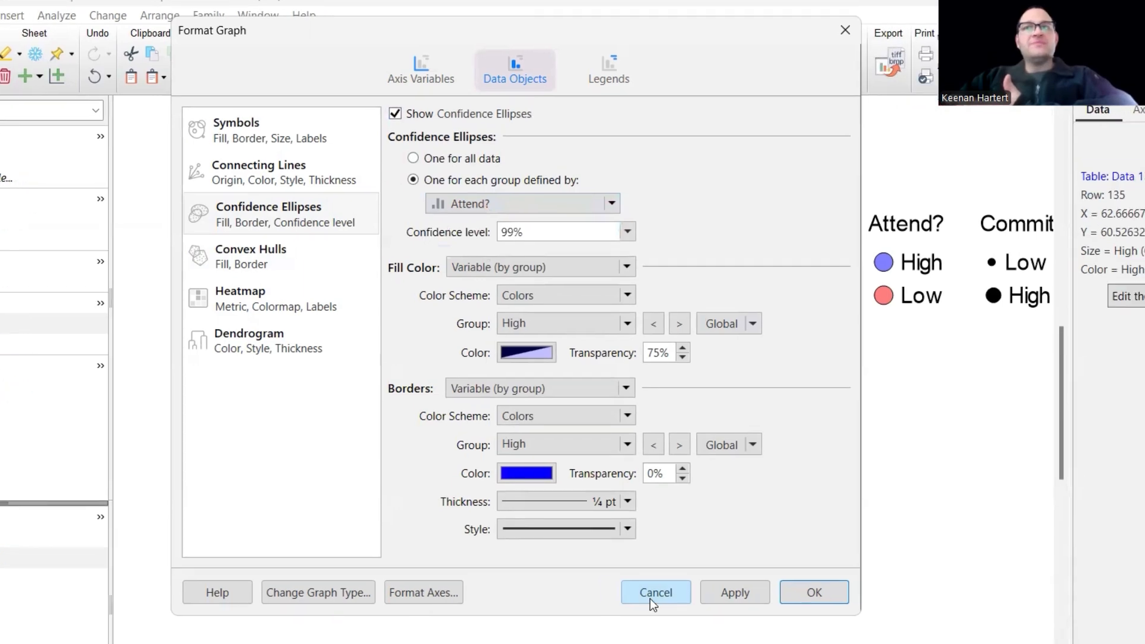
click(710, 605)
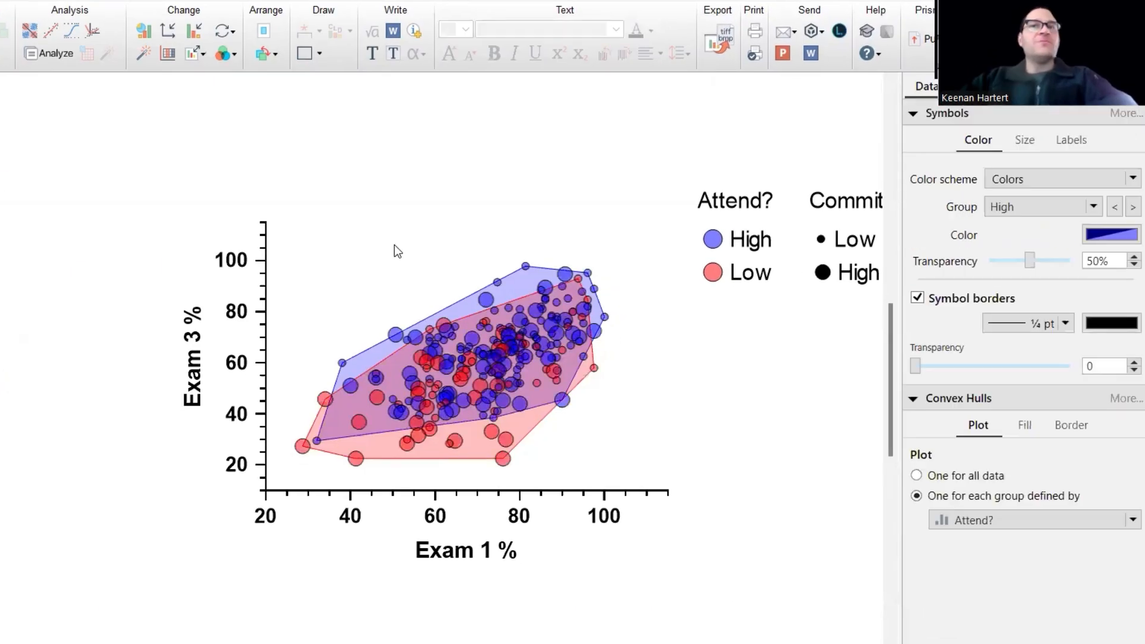